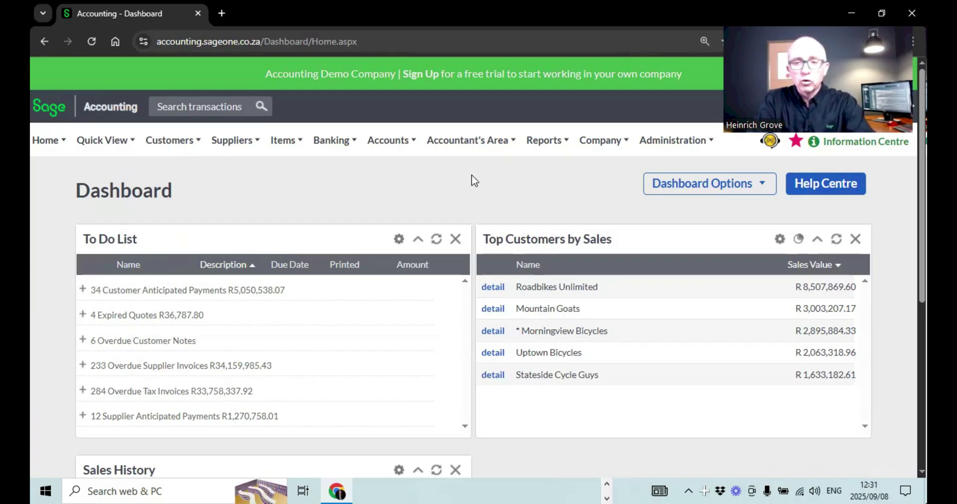
Choose Add a Budget from the Company Budgets options to launch the Create a Budget wizard
{"action": "left_click", "coordinate": [618, 145]}
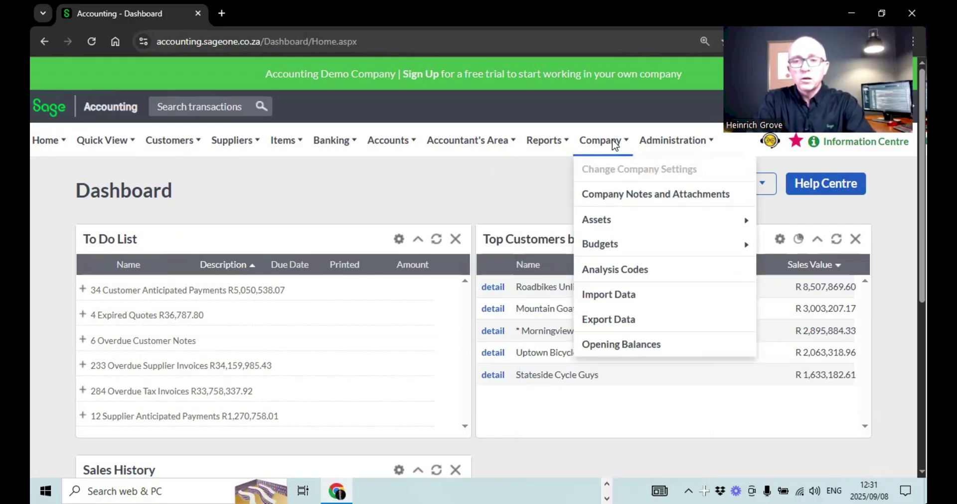
{"action": "mouse_move", "coordinate": [614, 251]}
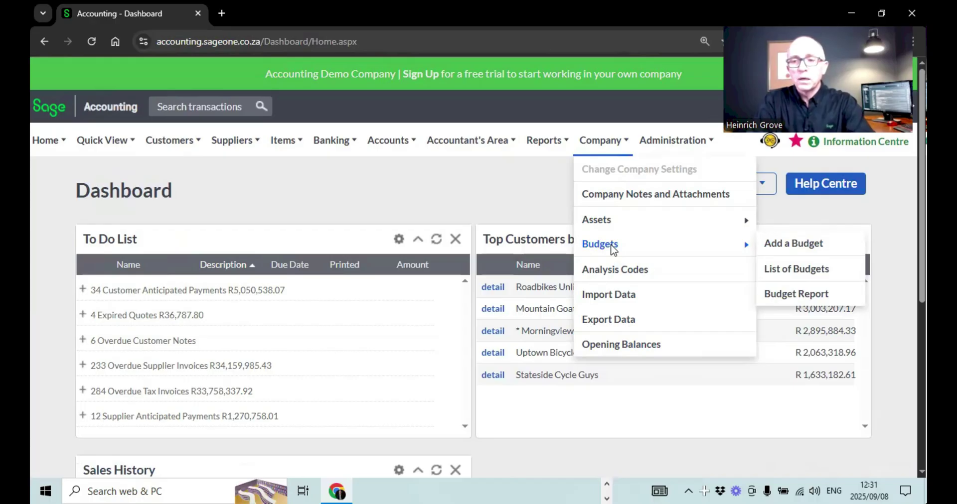
{"action": "left_click", "coordinate": [776, 244]}
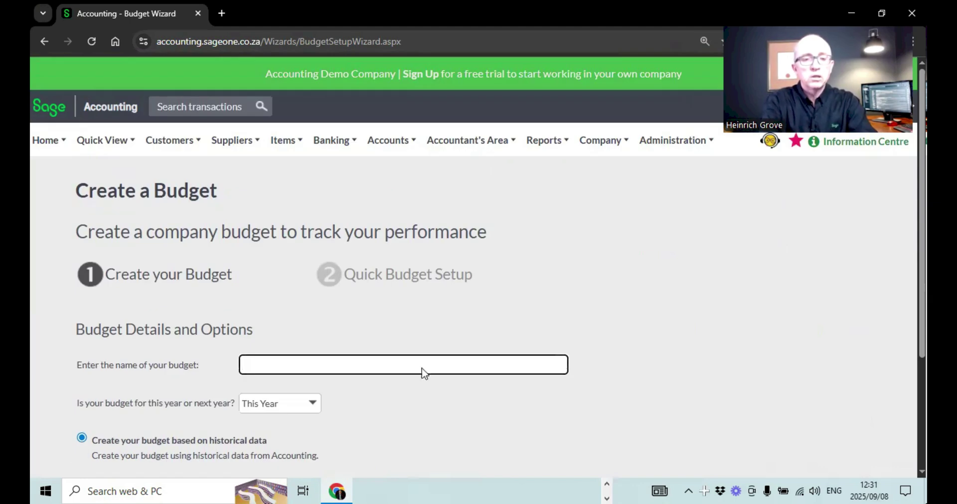
Name the budget 'Current year 2026' for This Year, based on historical data, and continue
{"action": "left_click", "coordinate": [397, 360]}
{"action": "left_click", "coordinate": [400, 362]}
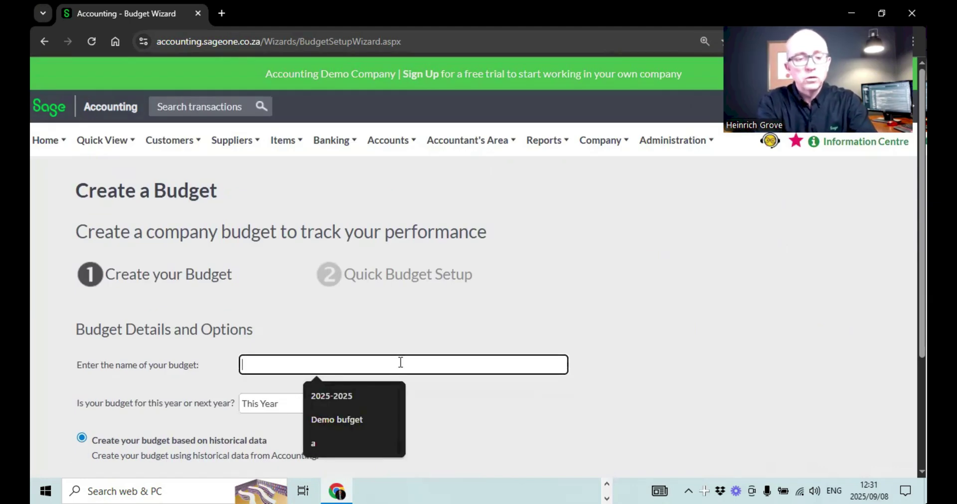
{"action": "type", "text": "Current year"}
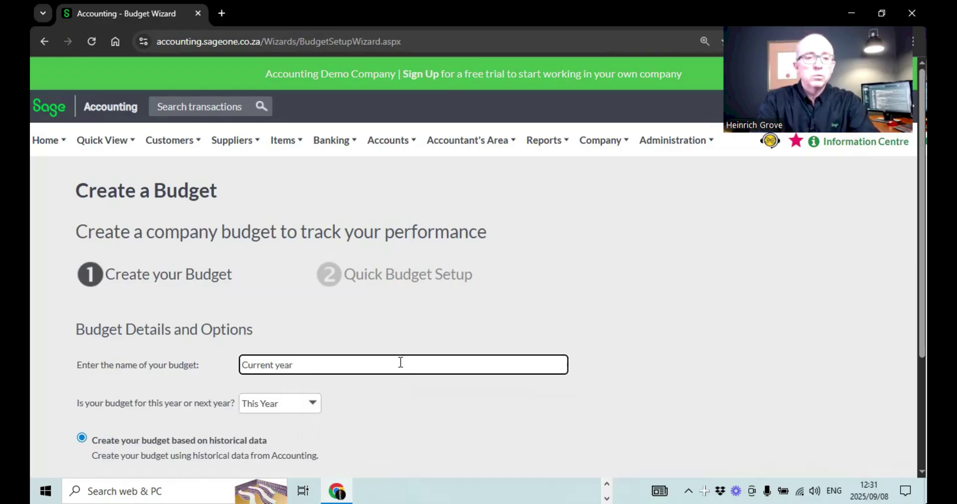
{"action": "scroll", "coordinate": [400, 363], "scroll_direction": "down", "scroll_amount": 3}
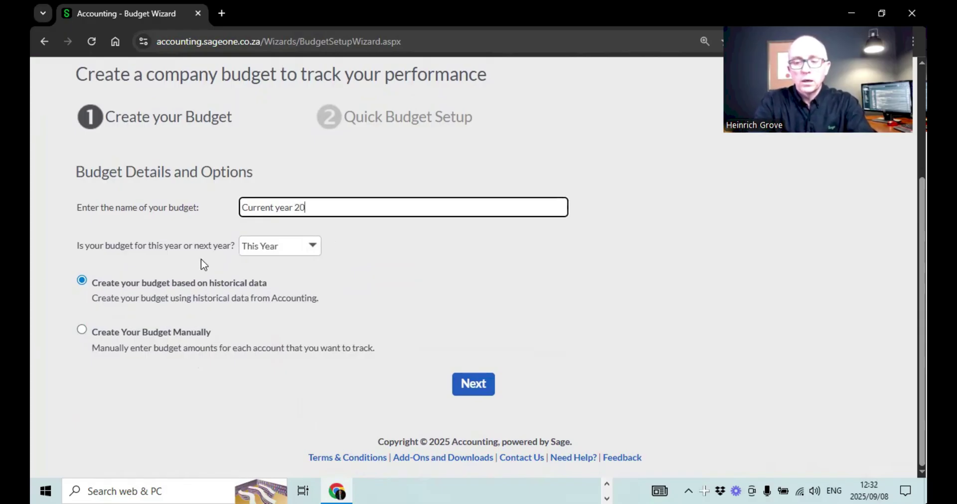
{"action": "left_click", "coordinate": [397, 265]}
{"action": "left_click", "coordinate": [313, 249]}
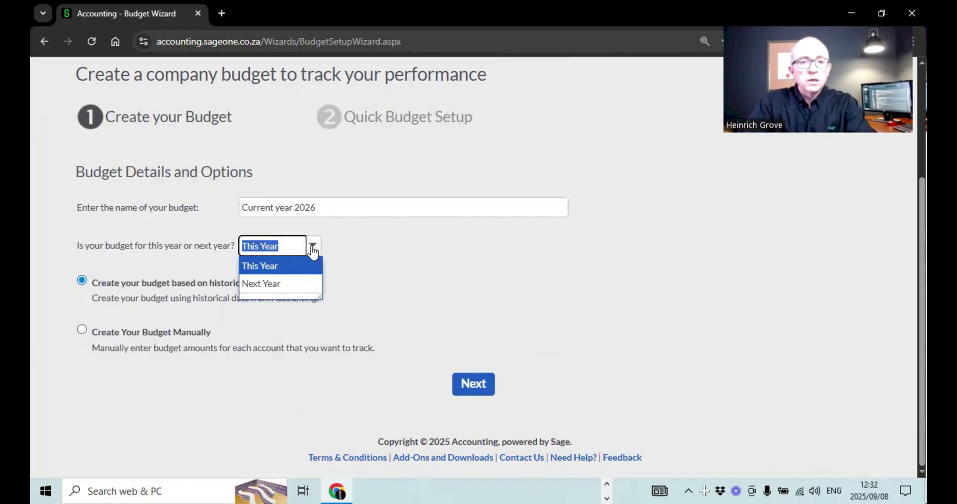
{"action": "left_click", "coordinate": [375, 254]}
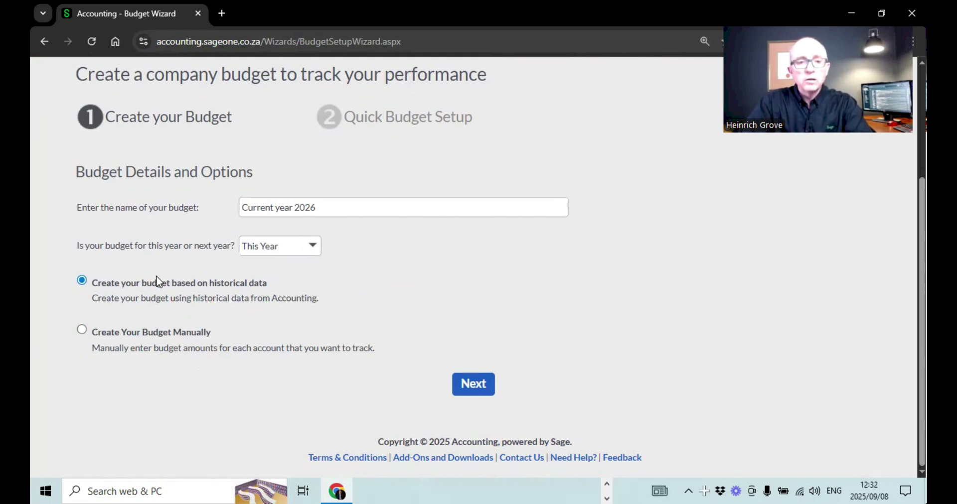
{"action": "left_click", "coordinate": [465, 385]}
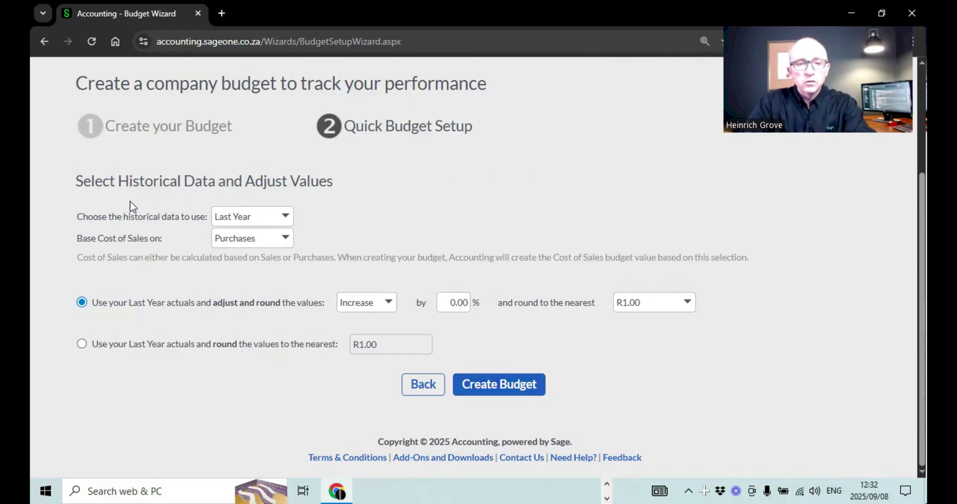
Base the budget on This Year's actuals increased by 5% and create it
{"action": "left_click", "coordinate": [285, 217]}
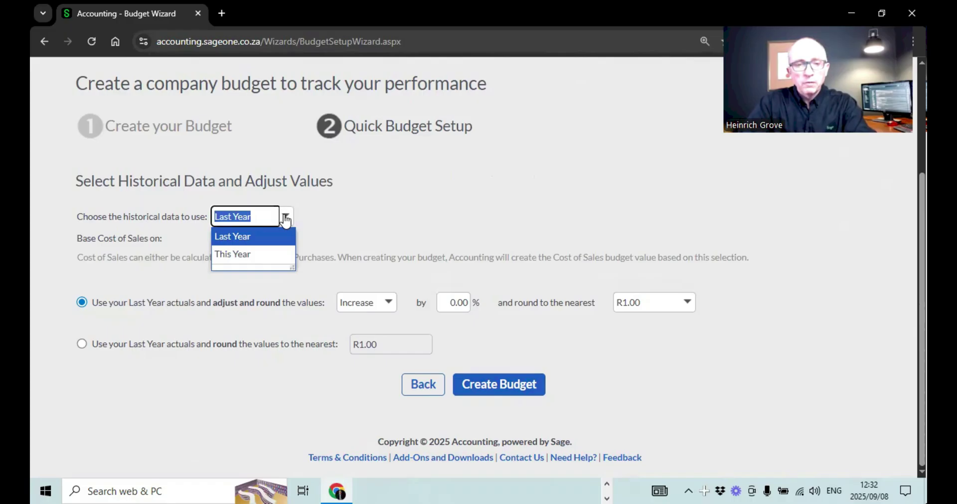
{"action": "left_click", "coordinate": [238, 253]}
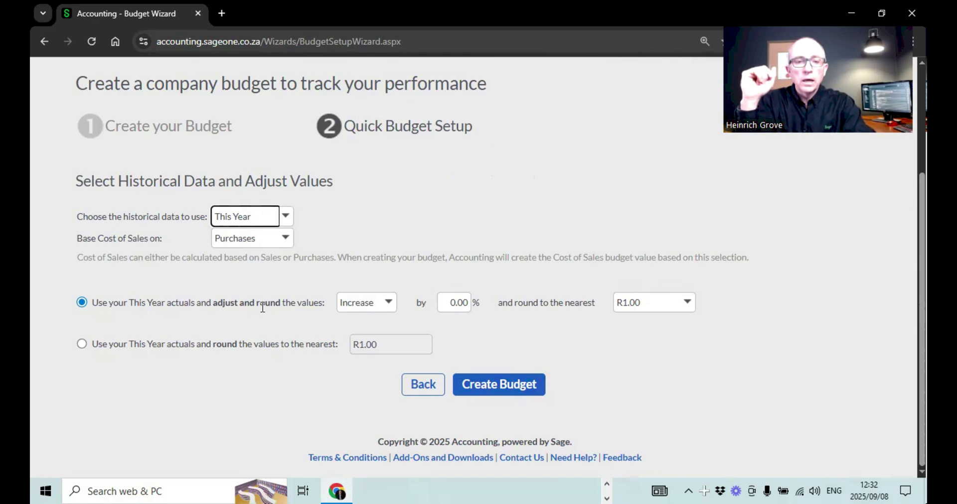
{"action": "left_click", "coordinate": [389, 304]}
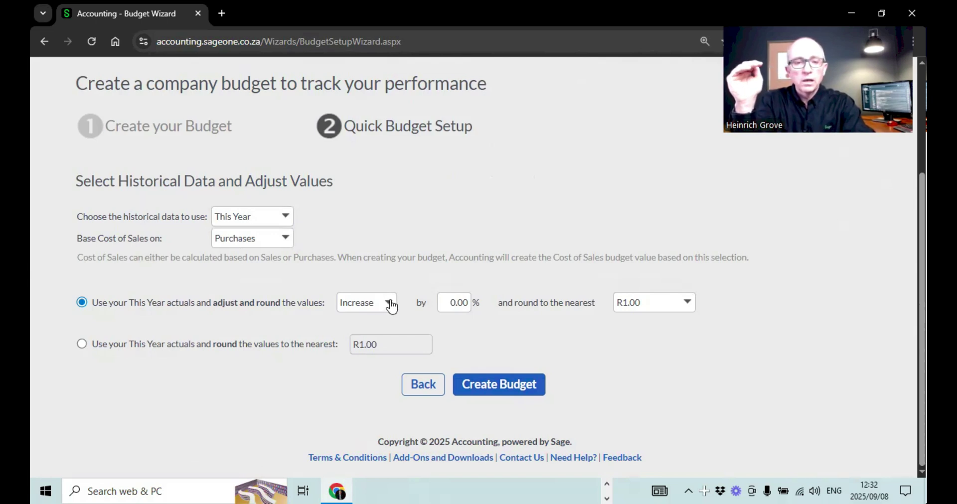
{"action": "left_click", "coordinate": [452, 304]}
{"action": "type", "text": "5"}
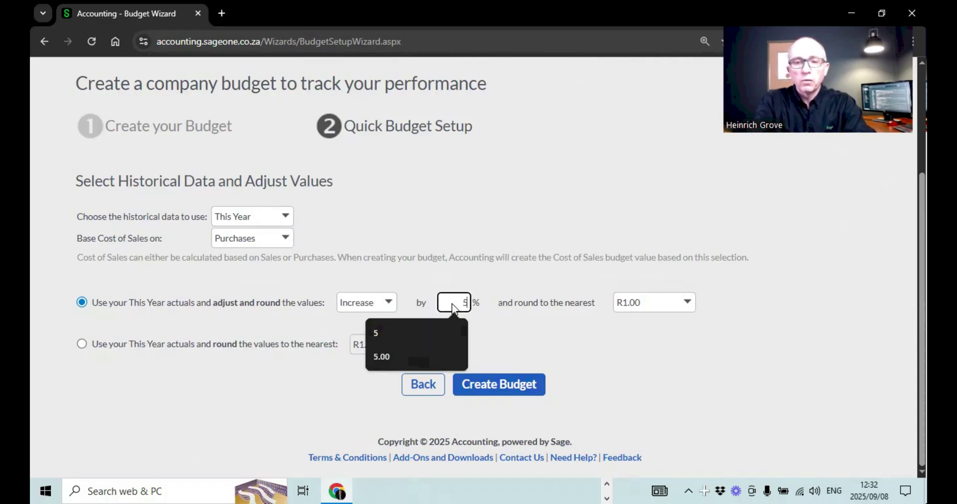
{"action": "left_click", "coordinate": [497, 333]}
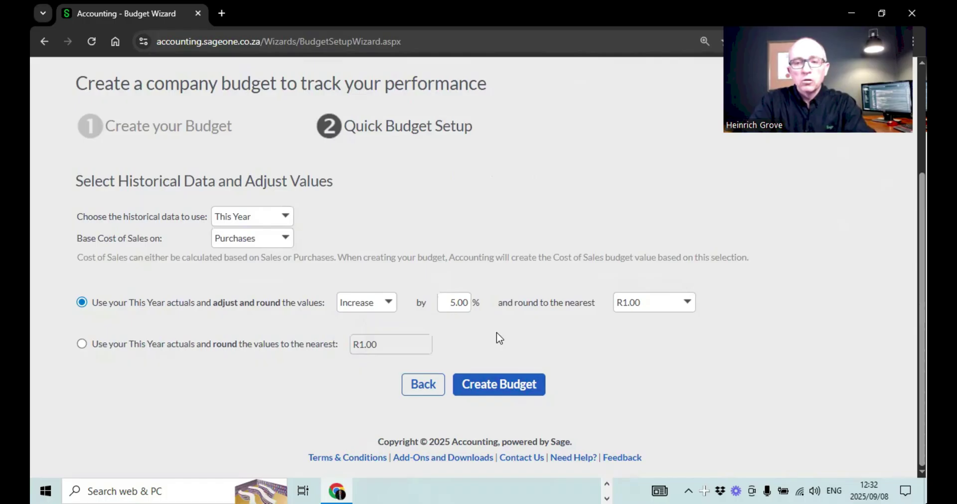
{"action": "left_click", "coordinate": [489, 381]}
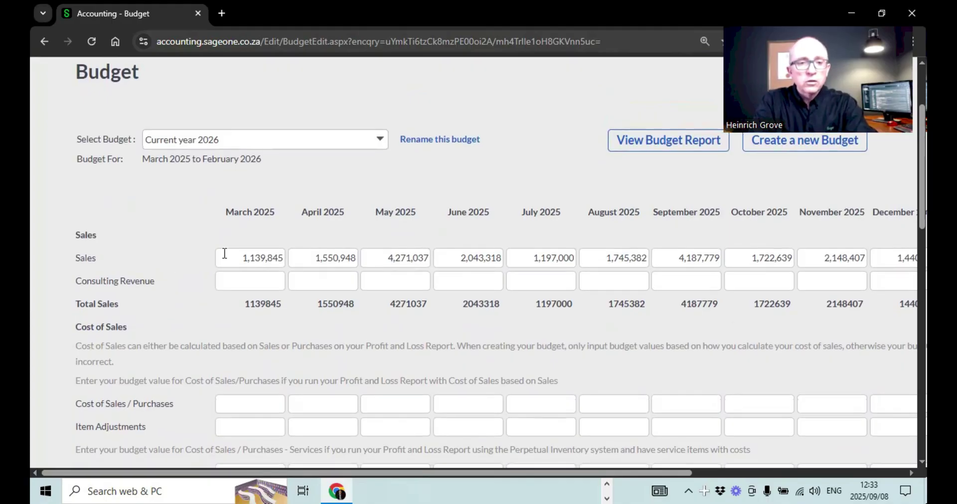
Enter 120000 as the March 2025 Sales budget figure
{"action": "left_click", "coordinate": [225, 254]}
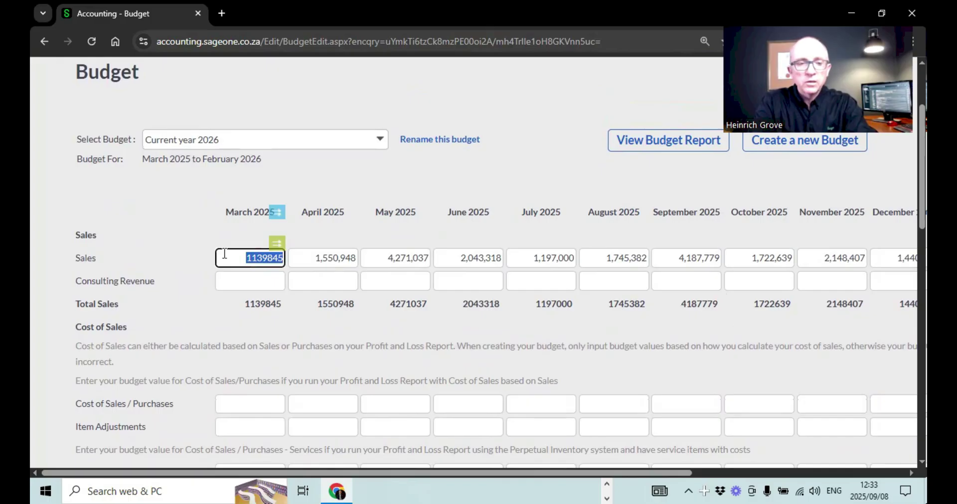
{"action": "type", "text": "120000"}
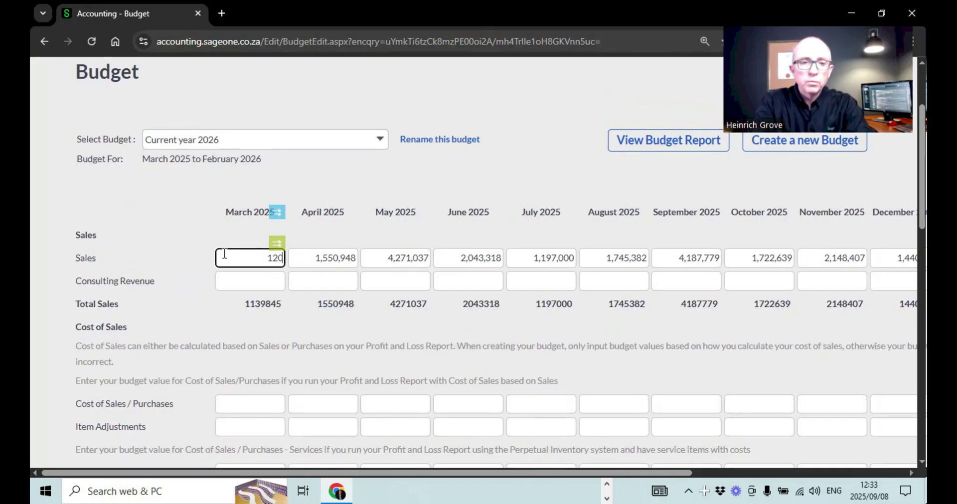
Copy March's 120,000 Sales forward, increasing it by 1% every 2 months
{"action": "left_click", "coordinate": [277, 214]}
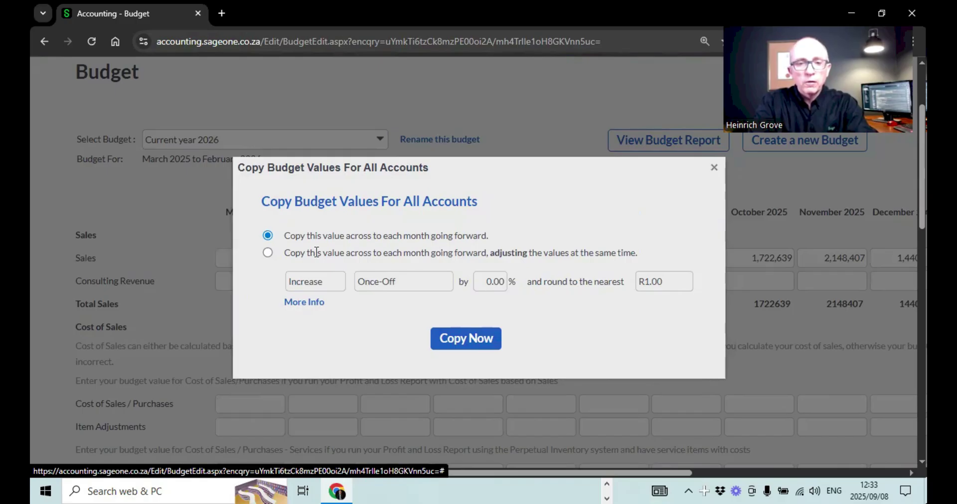
{"action": "left_click", "coordinate": [268, 254]}
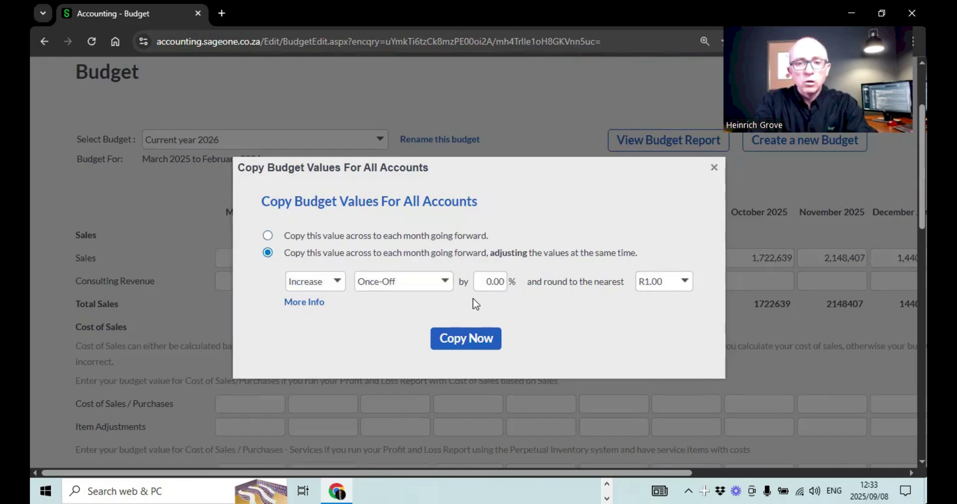
{"action": "left_click", "coordinate": [479, 284]}
{"action": "type", "text": "1"}
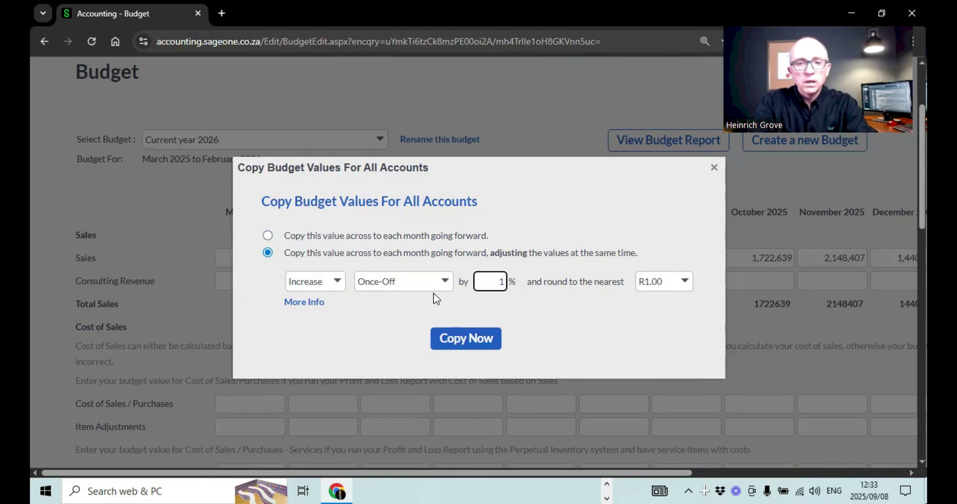
{"action": "left_click", "coordinate": [441, 283]}
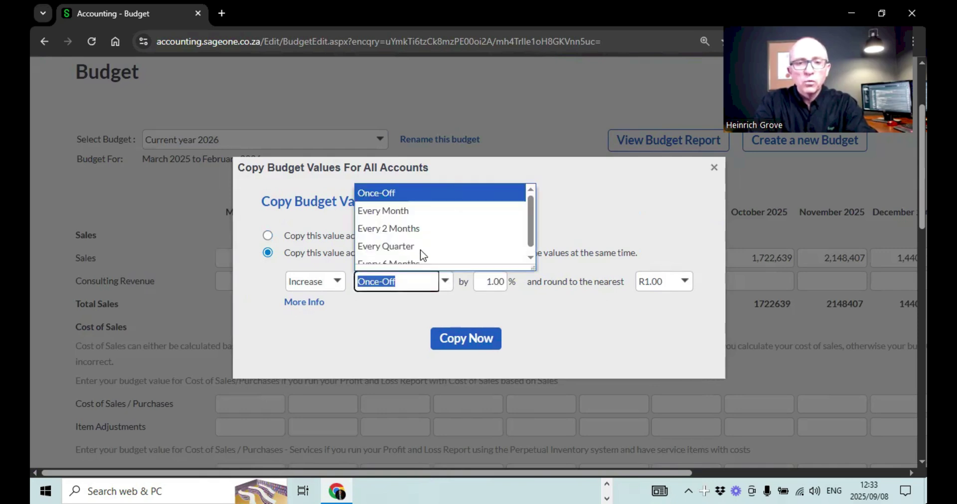
{"action": "left_click", "coordinate": [404, 234]}
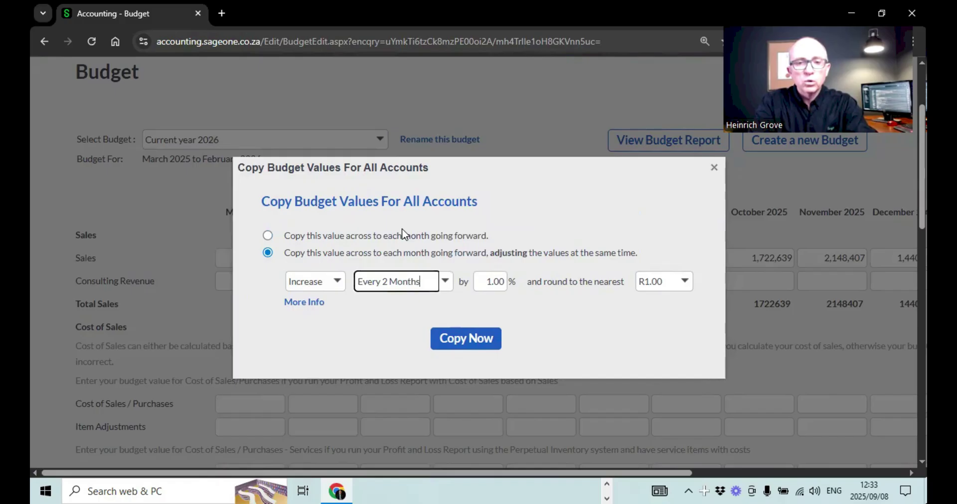
{"action": "left_click", "coordinate": [456, 349]}
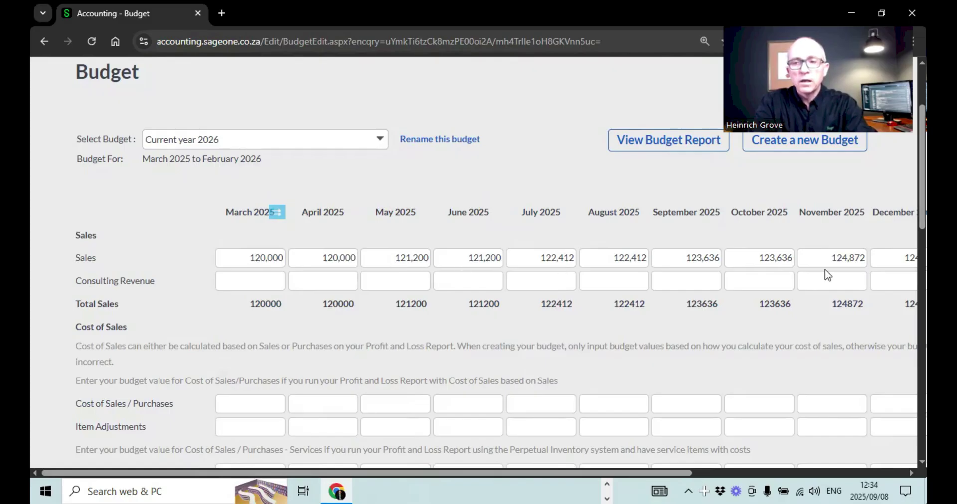
Change the October 2025 Sales budget to 250,000
{"action": "left_click", "coordinate": [744, 265]}
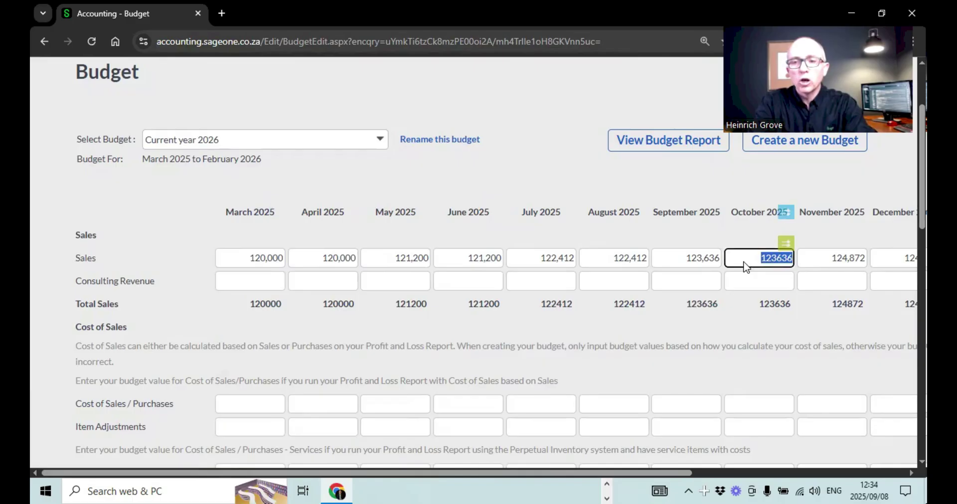
{"action": "type", "text": "250000"}
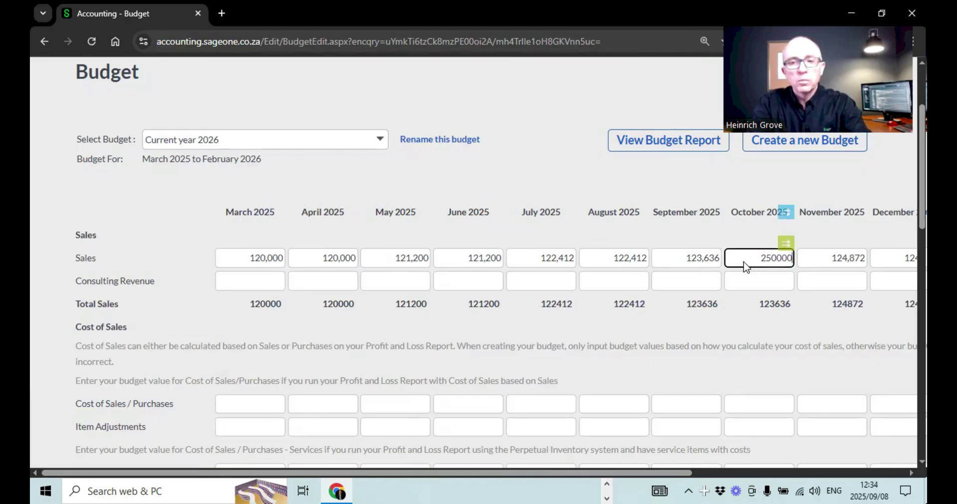
{"action": "key", "text": "Tab"}
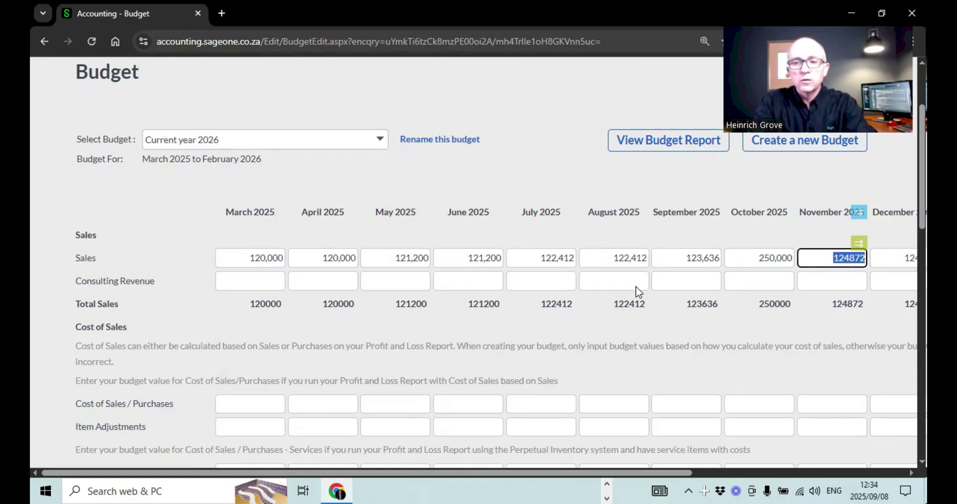
Enter 940,000 as the March 2025 Purchases budget
{"action": "scroll", "coordinate": [636, 292], "scroll_direction": "down", "scroll_amount": 5}
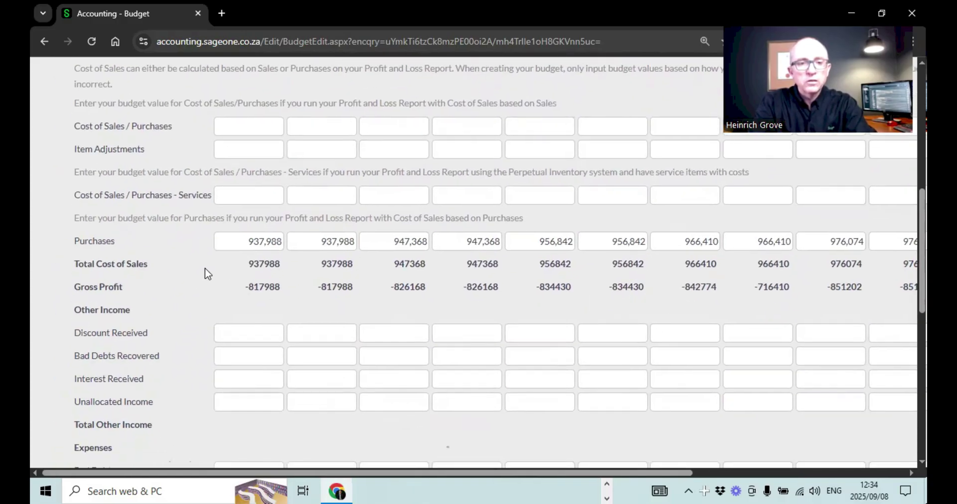
{"action": "left_click", "coordinate": [238, 241]}
{"action": "type", "text": "940"}
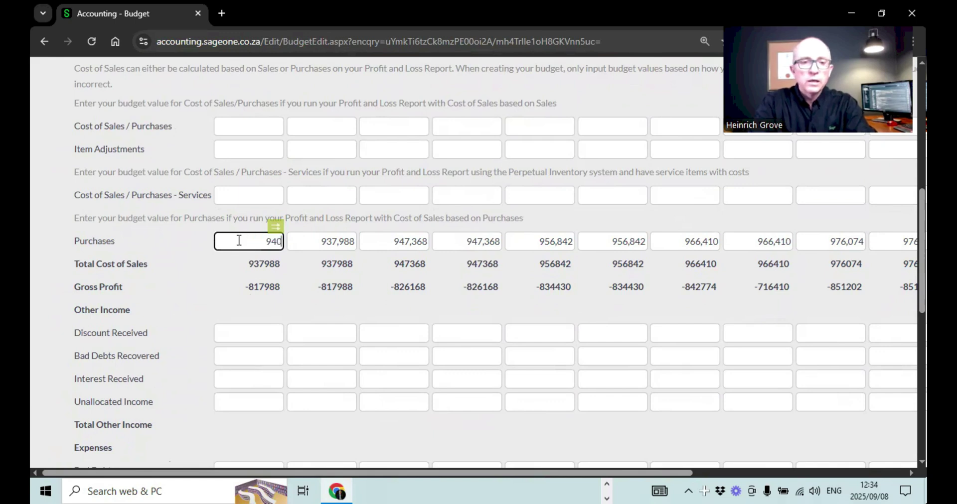
{"action": "type", "text": "00"}
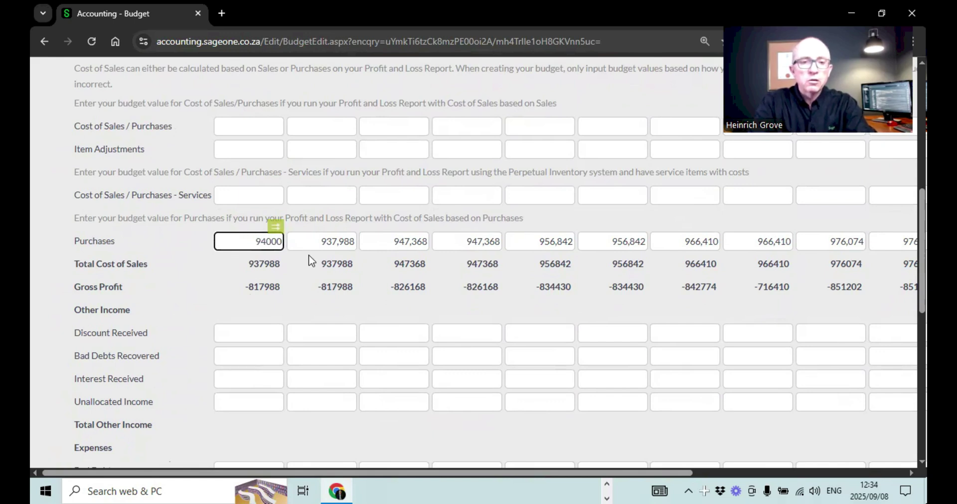
{"action": "type", "text": "0"}
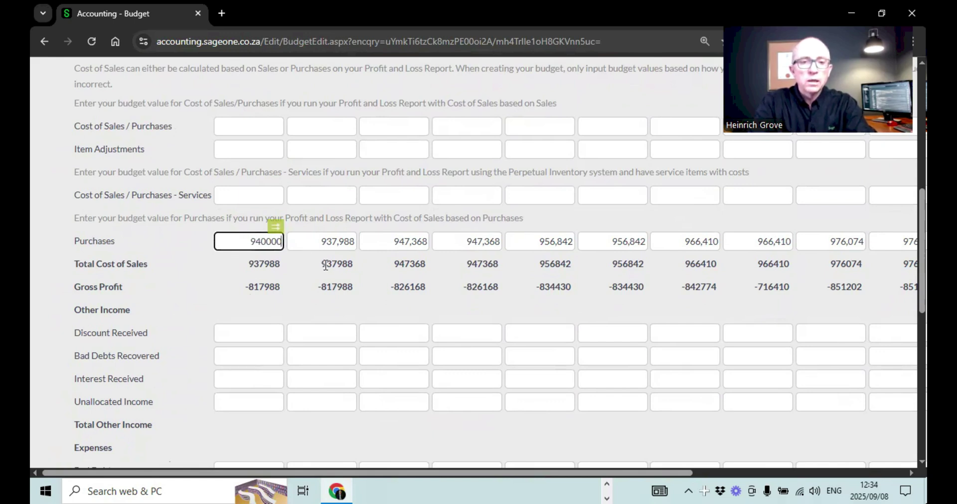
{"action": "left_click", "coordinate": [274, 225]}
Copy March's 940,000 Purchases to every month, rising 1% every 2 months
{"action": "left_click", "coordinate": [245, 230]}
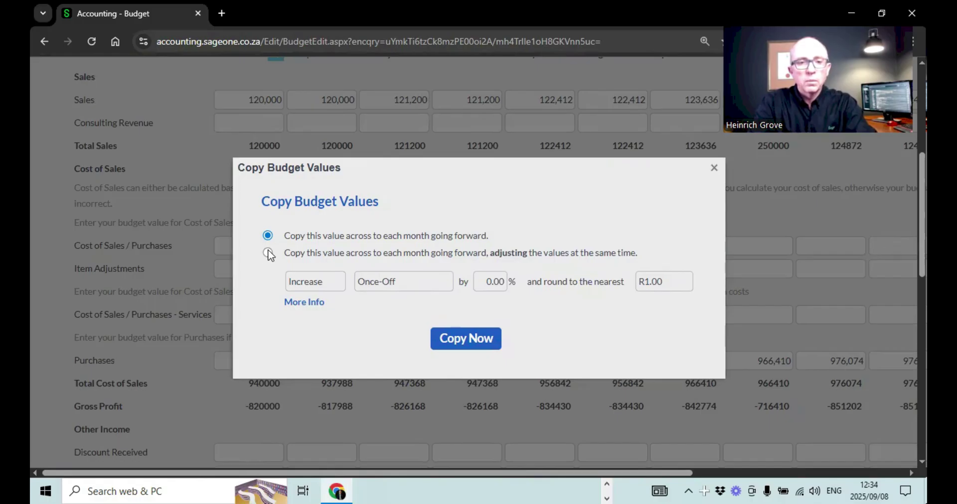
{"action": "left_click", "coordinate": [267, 253]}
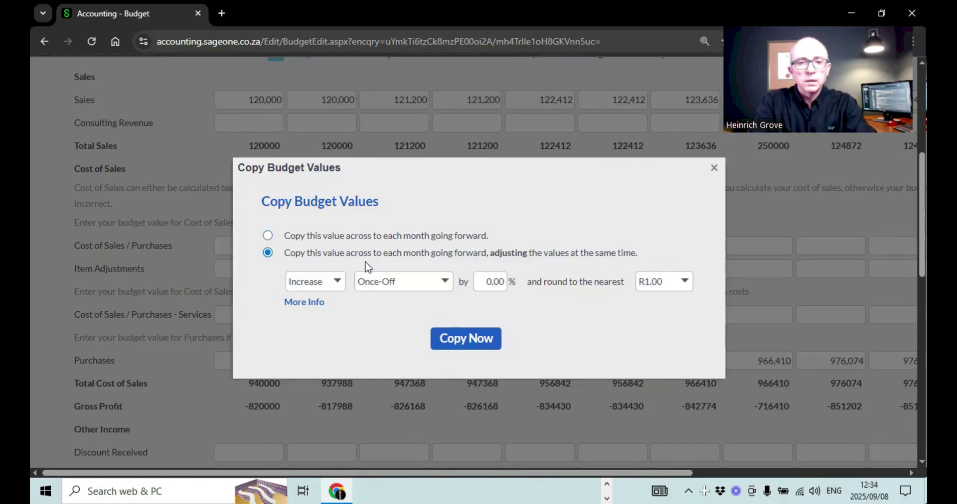
{"action": "left_click", "coordinate": [445, 281]}
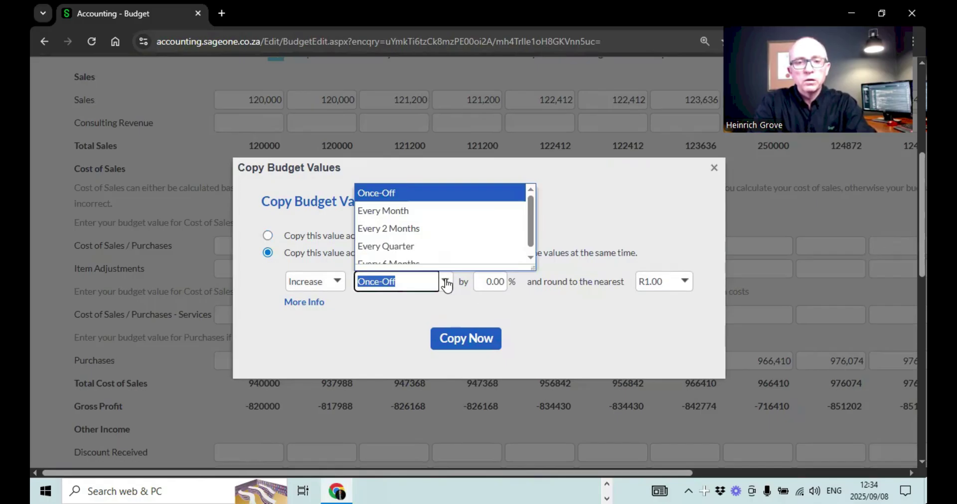
{"action": "left_click", "coordinate": [384, 230]}
{"action": "left_click", "coordinate": [483, 290]}
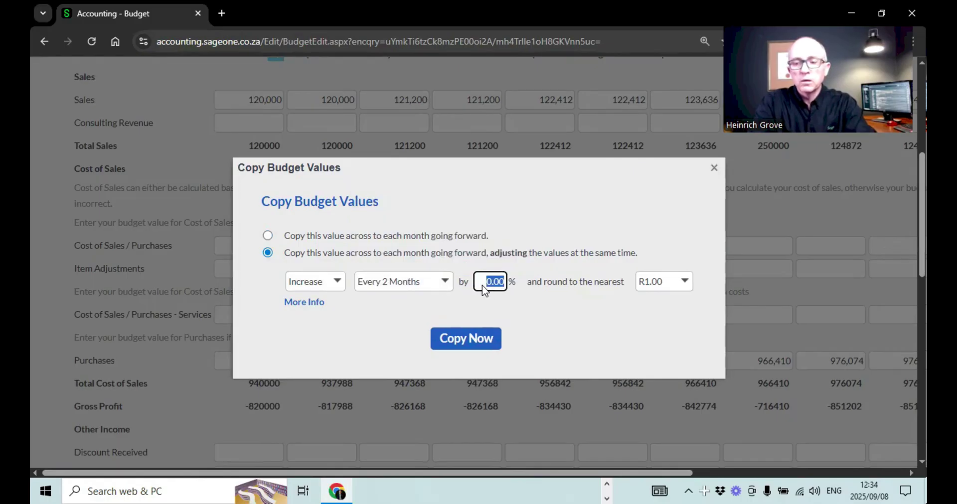
{"action": "type", "text": "1"}
{"action": "left_click", "coordinate": [455, 339]}
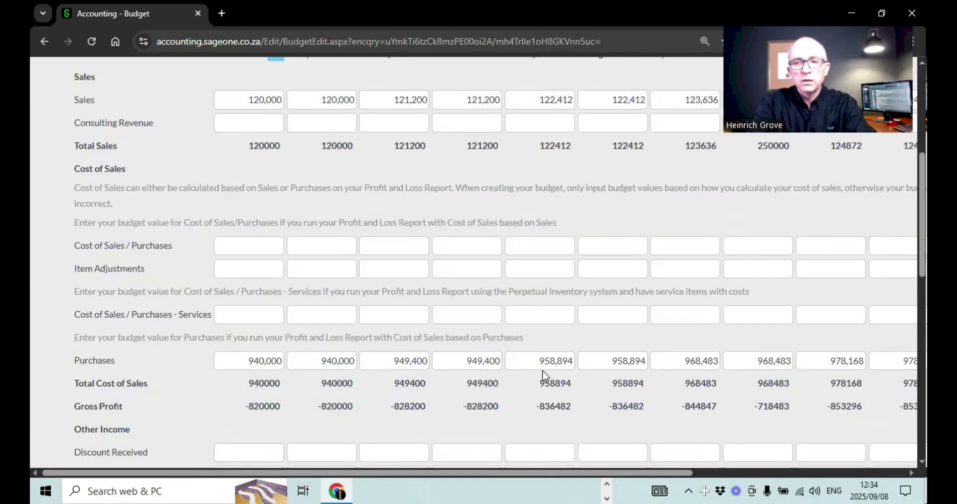
Overwrite the October 2025 Purchases budget of 968,483 with 200,000
{"action": "scroll", "coordinate": [542, 371], "scroll_direction": "up", "scroll_amount": 1}
{"action": "scroll", "coordinate": [542, 375], "scroll_direction": "up", "scroll_amount": 2}
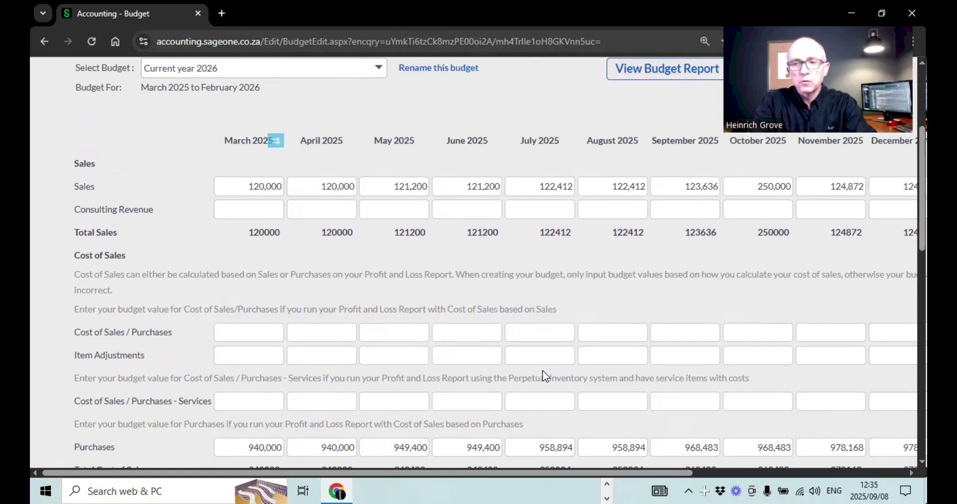
{"action": "scroll", "coordinate": [542, 375], "scroll_direction": "down", "scroll_amount": 5}
{"action": "left_click", "coordinate": [736, 316]}
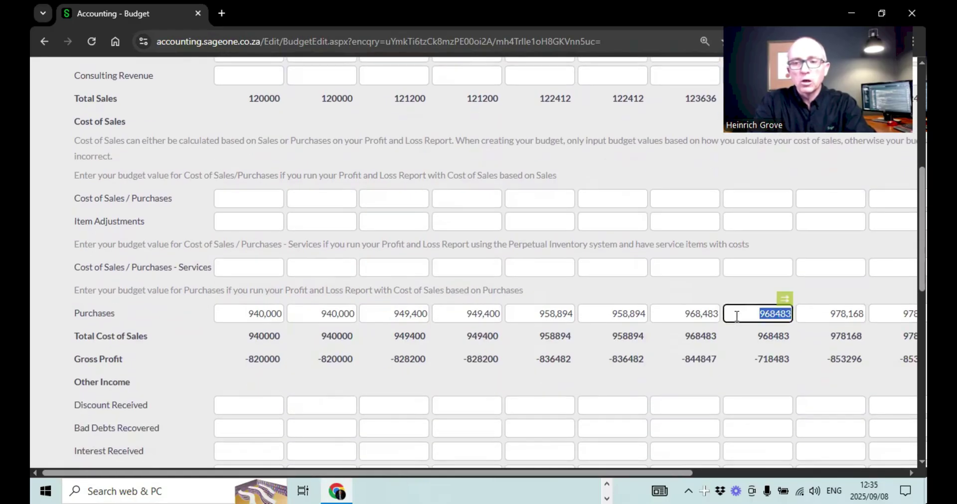
{"action": "scroll", "coordinate": [737, 317], "scroll_direction": "up", "scroll_amount": 3}
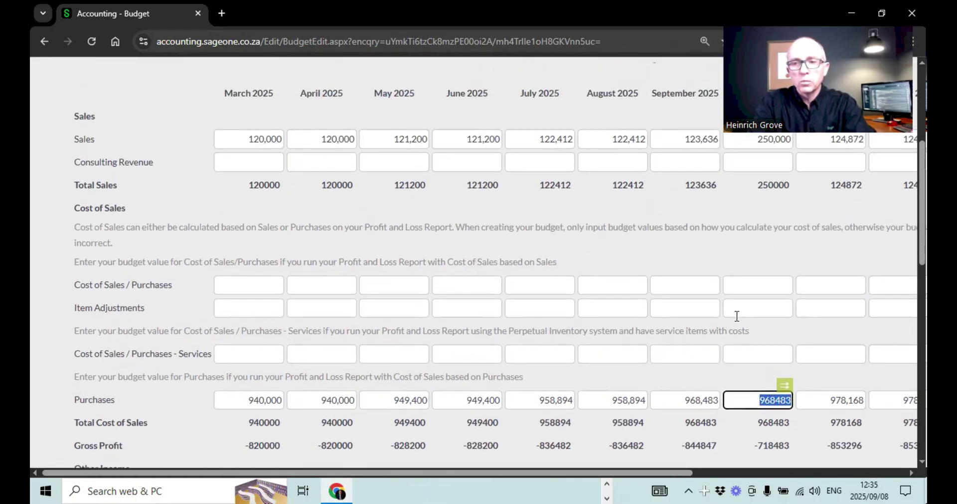
{"action": "type", "text": "200000"}
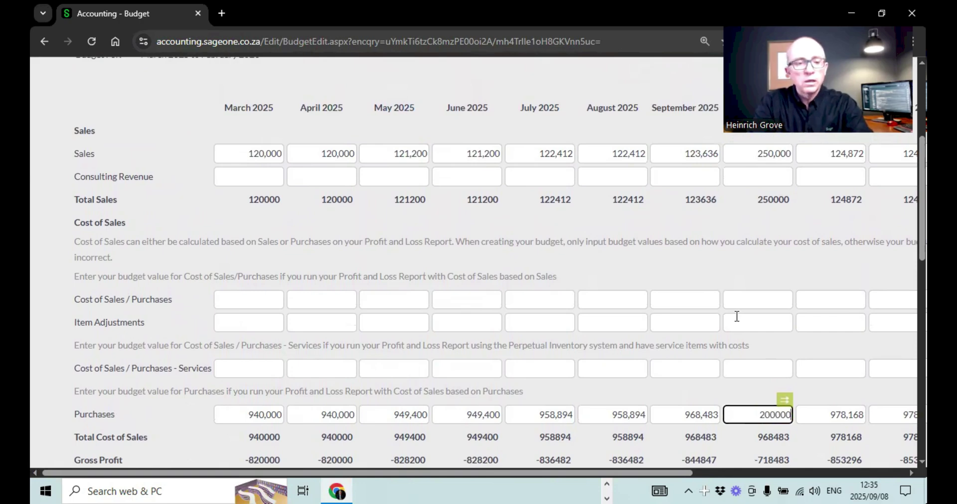
{"action": "key", "text": "Tab"}
{"action": "scroll", "coordinate": [737, 317], "scroll_direction": "down", "scroll_amount": 5}
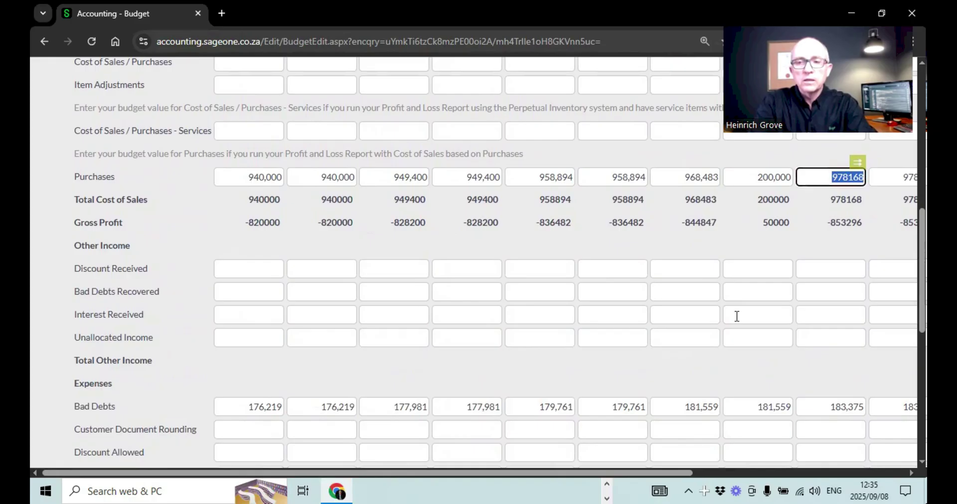
{"action": "scroll", "coordinate": [737, 316], "scroll_direction": "down", "scroll_amount": 8}
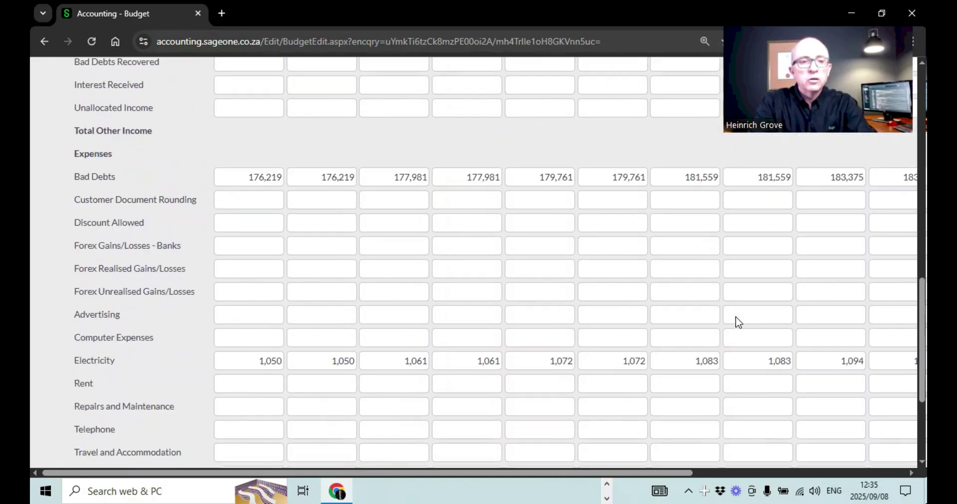
Budget March Advertising at 500 and copy it into every month
{"action": "scroll", "coordinate": [738, 319], "scroll_direction": "up", "scroll_amount": 3}
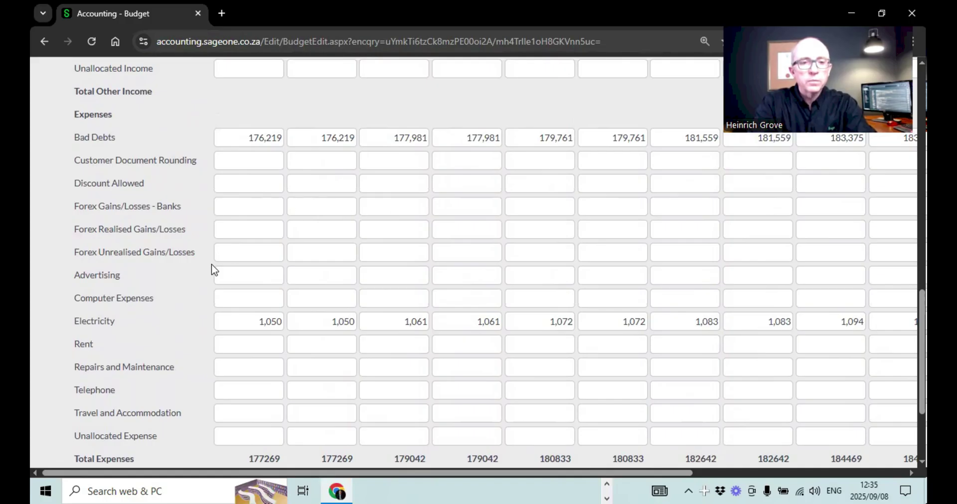
{"action": "left_click", "coordinate": [244, 274]}
{"action": "type", "text": "5000"}
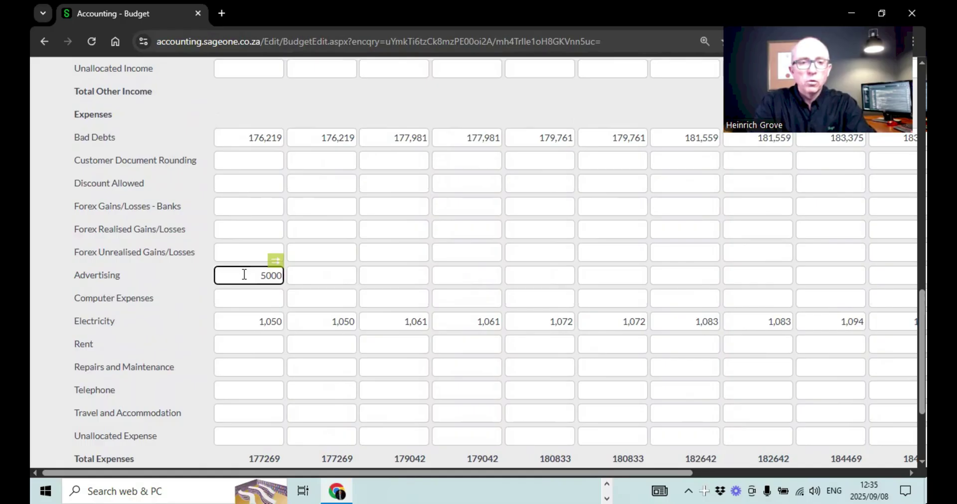
{"action": "double_click", "coordinate": [256, 276]}
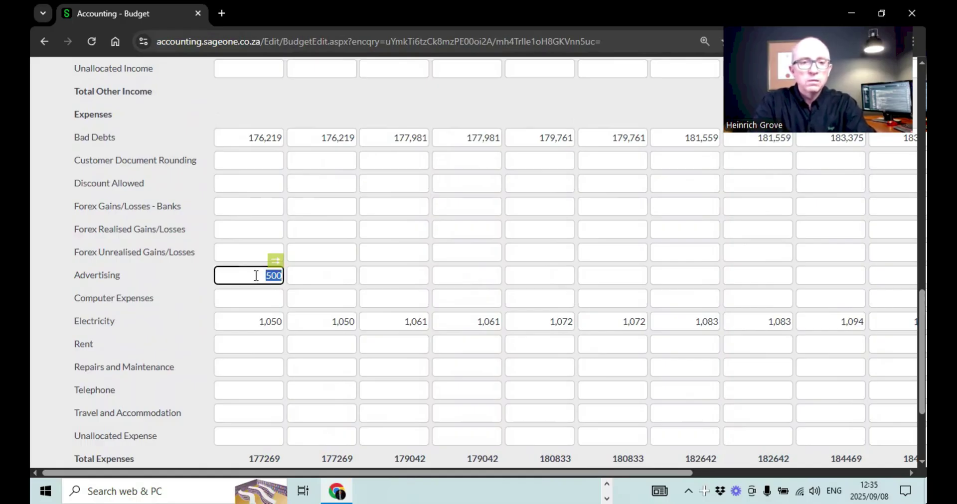
{"action": "key", "text": "Return"}
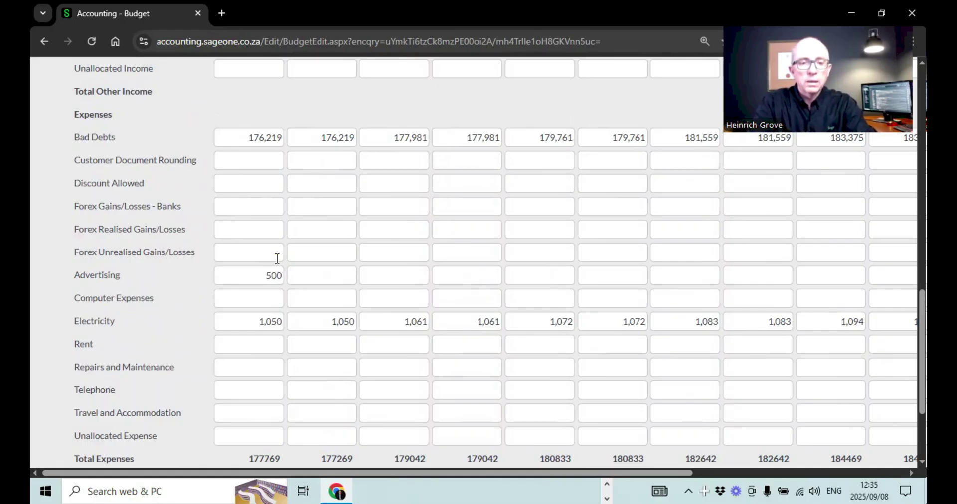
{"action": "left_click", "coordinate": [244, 275]}
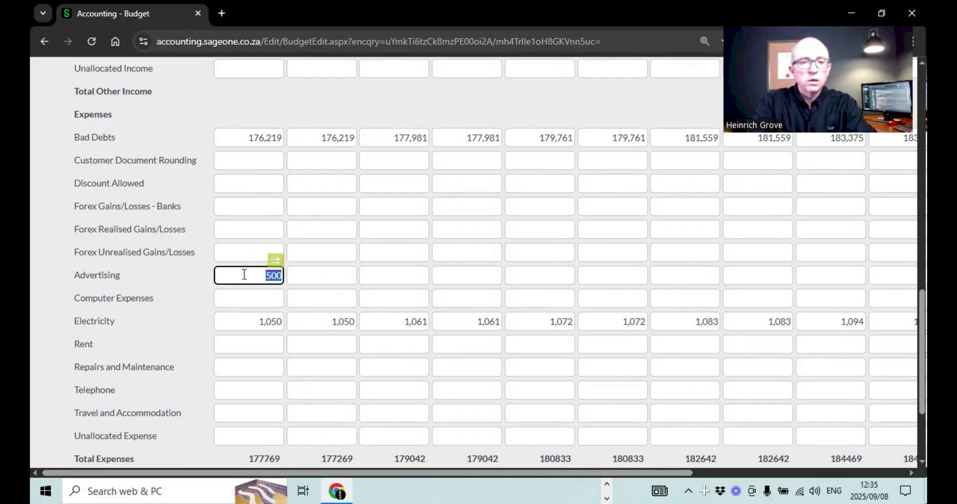
{"action": "key", "text": "Return"}
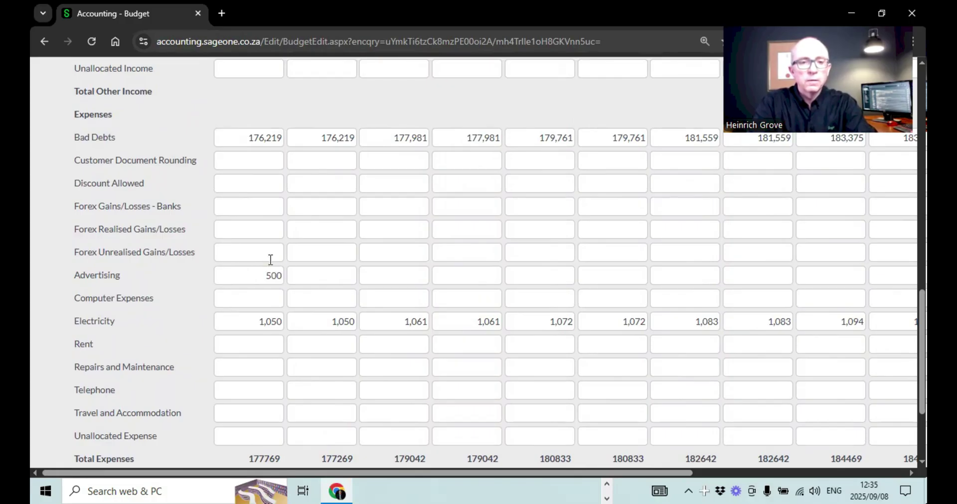
{"action": "left_click", "coordinate": [253, 275]}
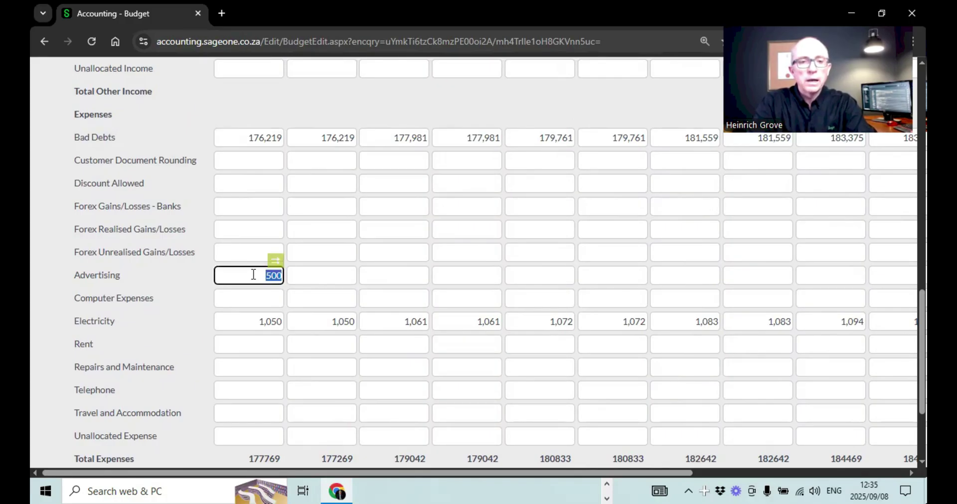
{"action": "left_click", "coordinate": [274, 260]}
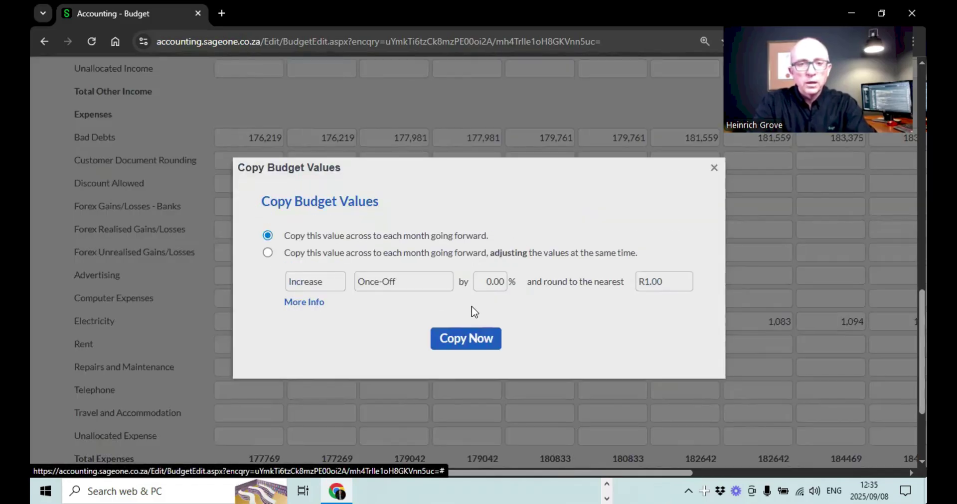
{"action": "left_click", "coordinate": [463, 337]}
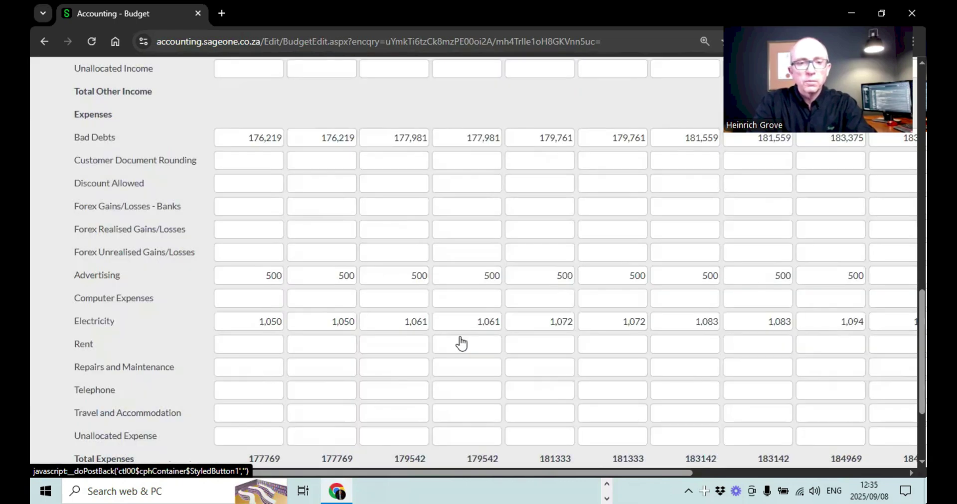
Copy the 5,000 Rent budget into every month of the year
{"action": "scroll", "coordinate": [403, 259], "scroll_direction": "down", "scroll_amount": 3}
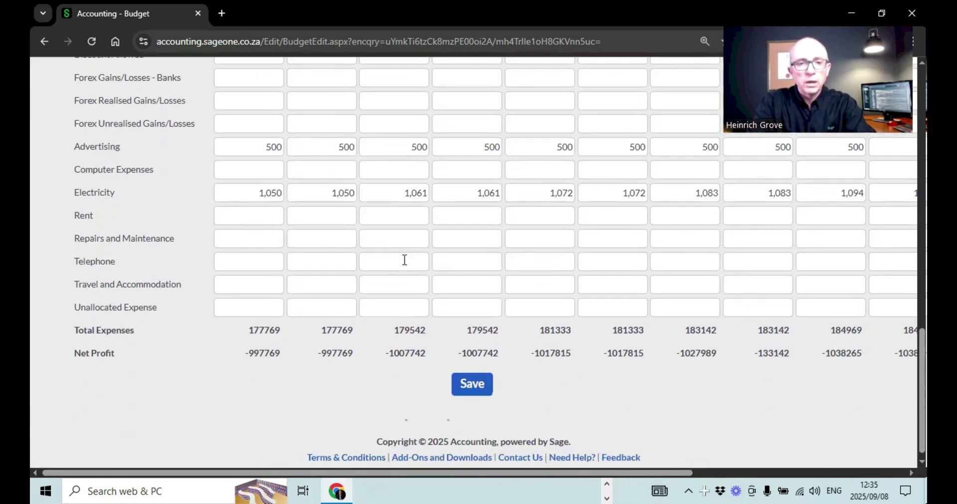
{"action": "left_click", "coordinate": [261, 214]}
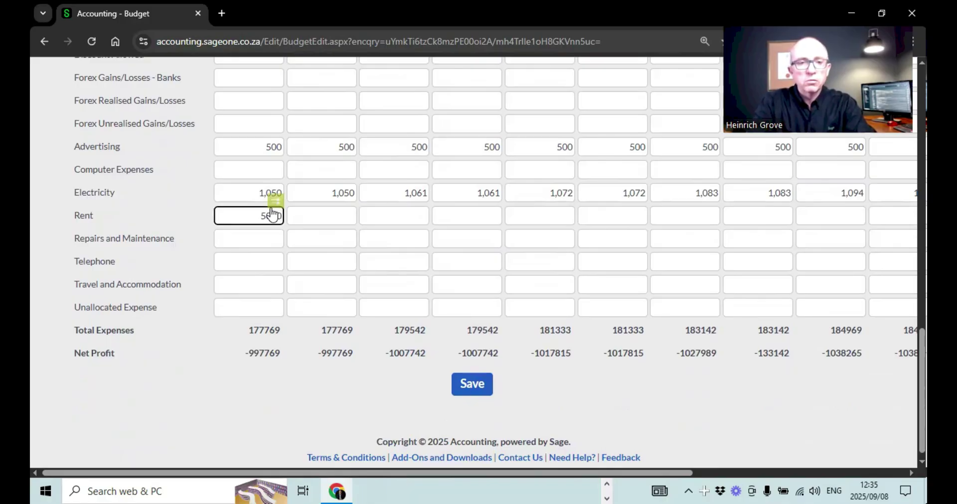
{"action": "left_click", "coordinate": [274, 200]}
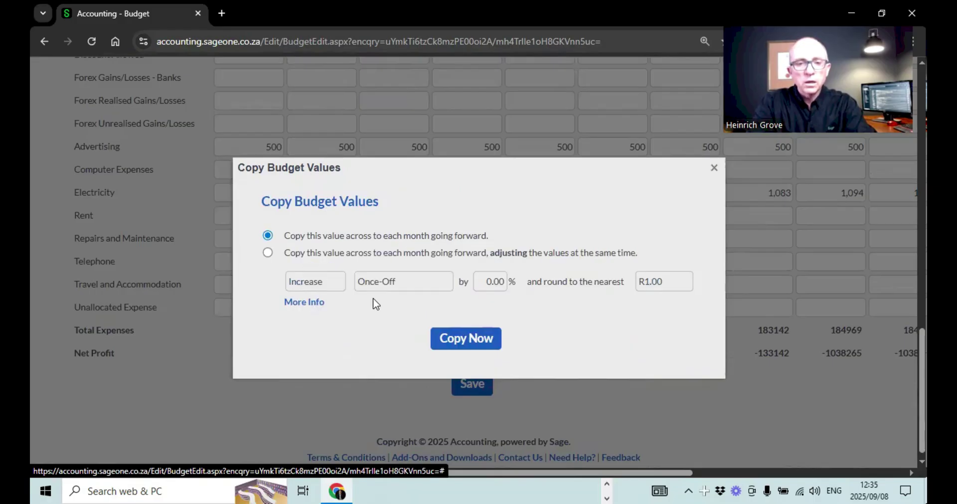
{"action": "left_click", "coordinate": [437, 342]}
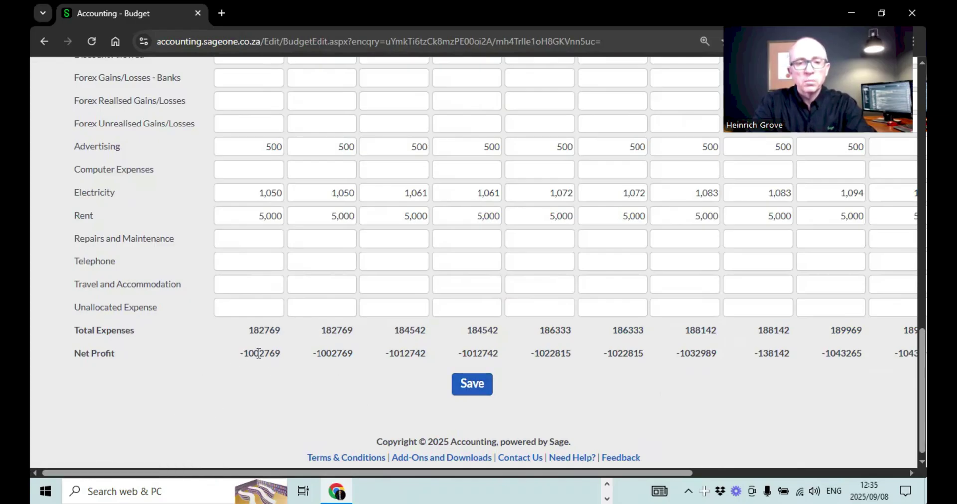
Save the Current year 2026 budget and dismiss the 'Budget has been saved' message
{"action": "left_click", "coordinate": [461, 394]}
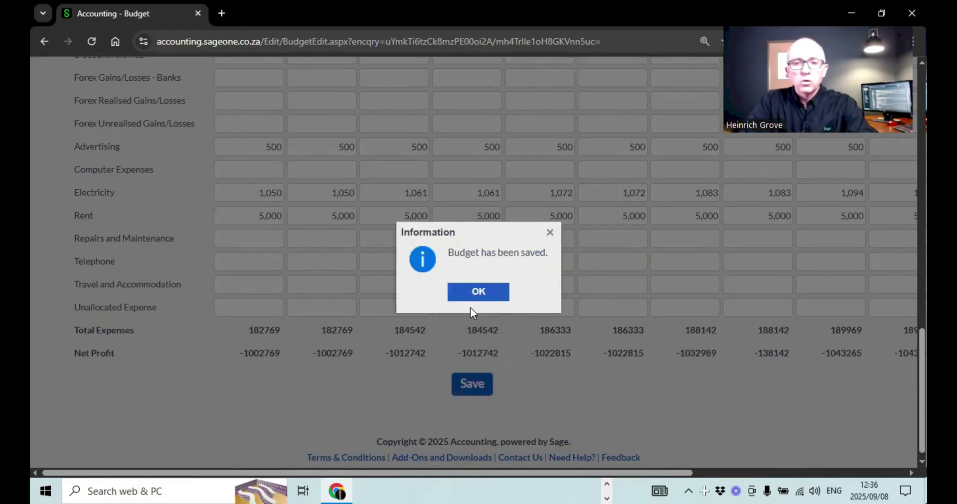
{"action": "left_click", "coordinate": [462, 293]}
{"action": "scroll", "coordinate": [462, 290], "scroll_direction": "up", "scroll_amount": 15}
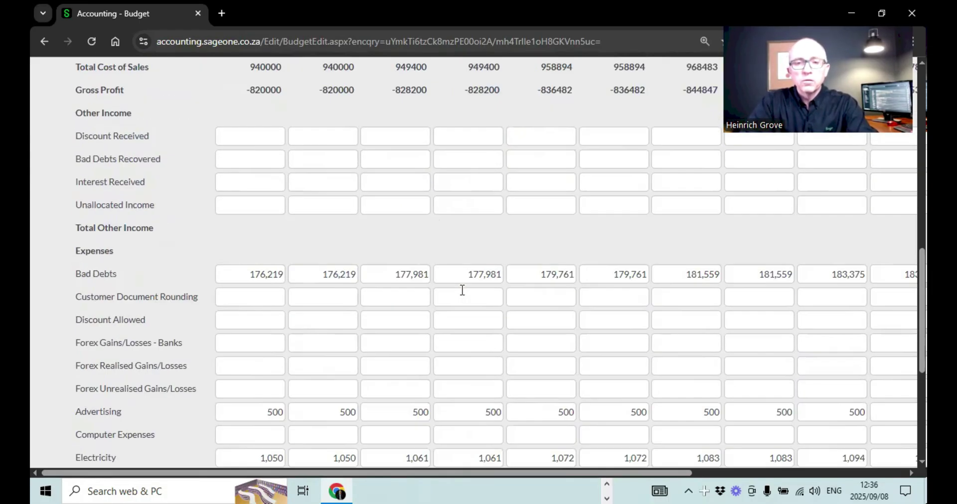
{"action": "scroll", "coordinate": [462, 290], "scroll_direction": "up", "scroll_amount": 5}
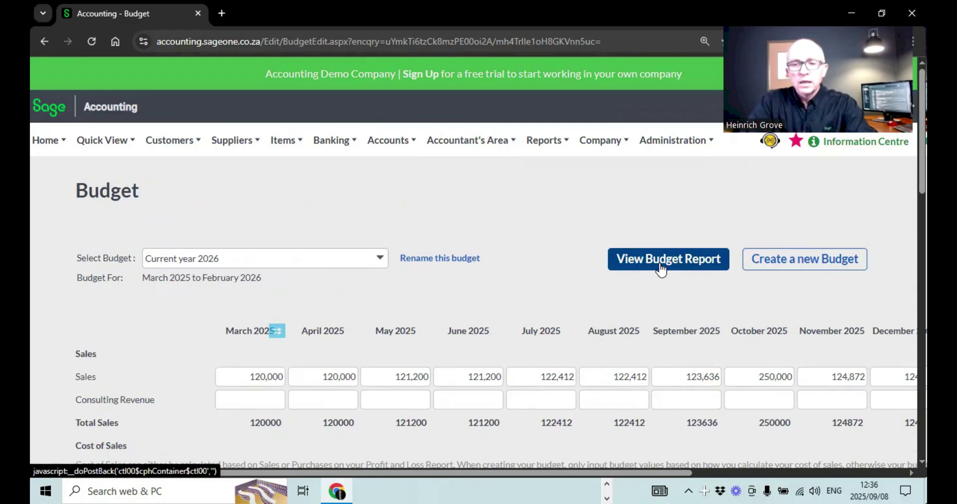
Run the Current year 2026 Budget Report for March 2025 to February 2026 and scroll through it
{"action": "left_click", "coordinate": [661, 270]}
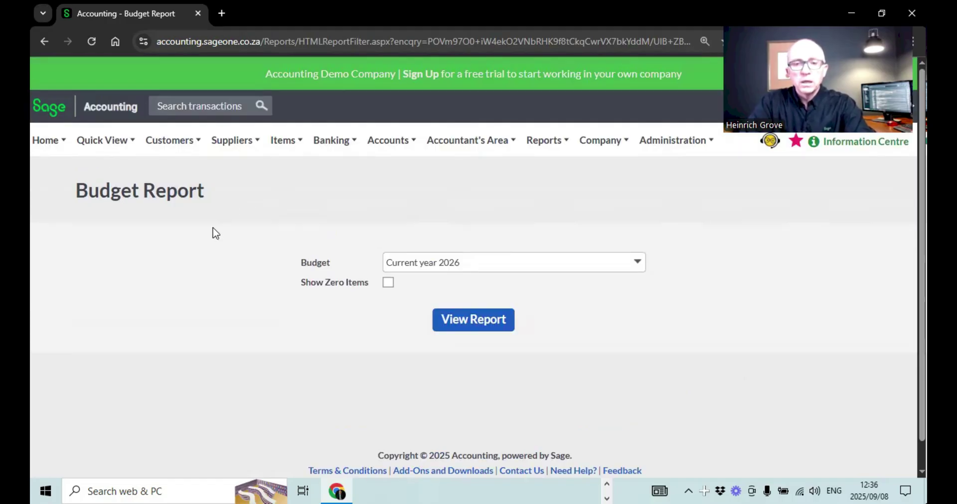
{"action": "left_click", "coordinate": [474, 319]}
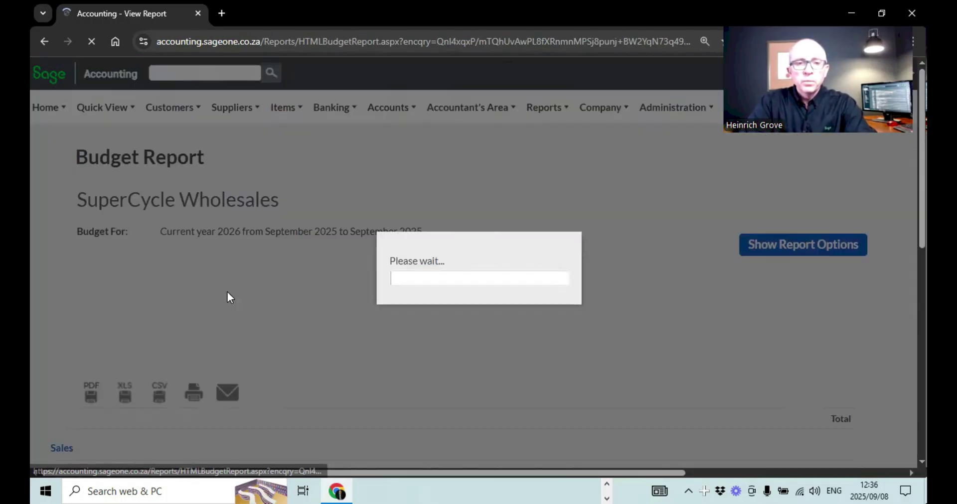
{"action": "scroll", "coordinate": [230, 297], "scroll_direction": "down", "scroll_amount": 4}
{"action": "scroll", "coordinate": [229, 297], "scroll_direction": "down", "scroll_amount": 8}
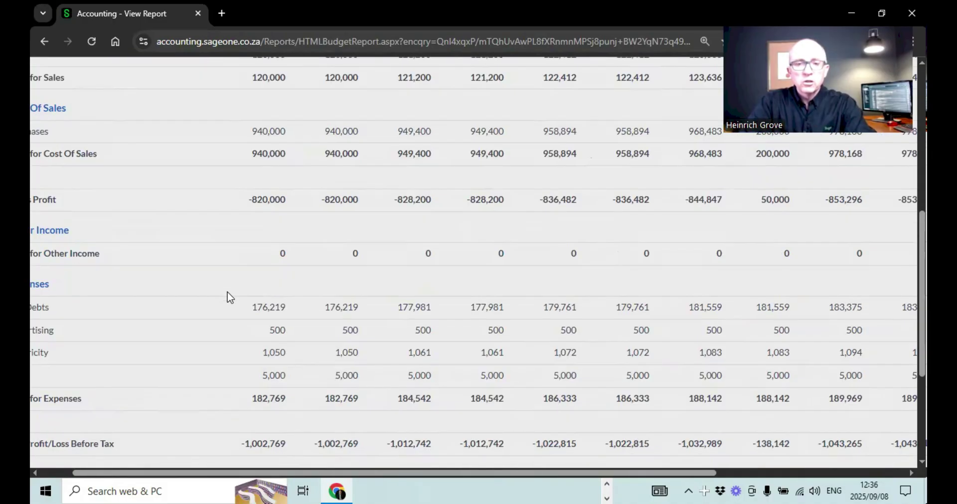
{"action": "scroll", "coordinate": [230, 298], "scroll_direction": "up", "scroll_amount": 12}
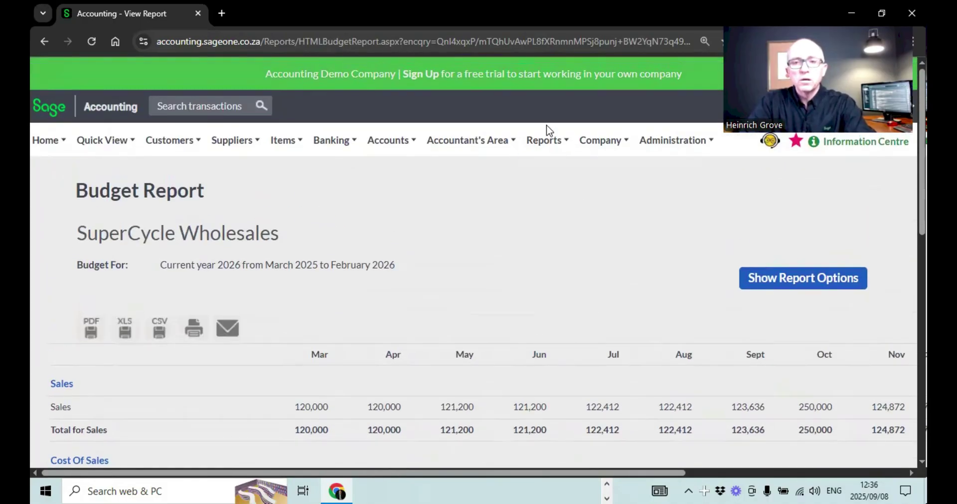
Run the Profit and Loss report with Budget set to 'Current year 2026' and Budget Variance ticked
{"action": "mouse_move", "coordinate": [460, 138]}
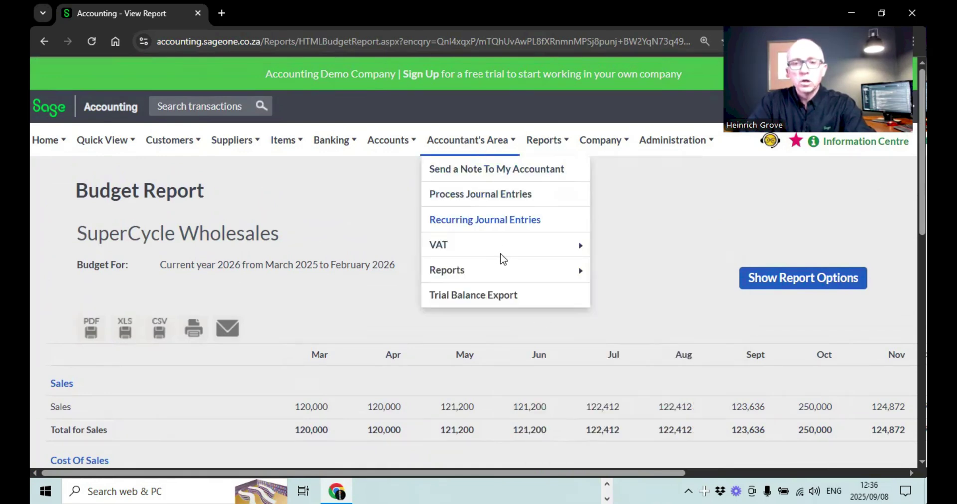
{"action": "mouse_move", "coordinate": [513, 281]}
{"action": "mouse_move", "coordinate": [653, 270]}
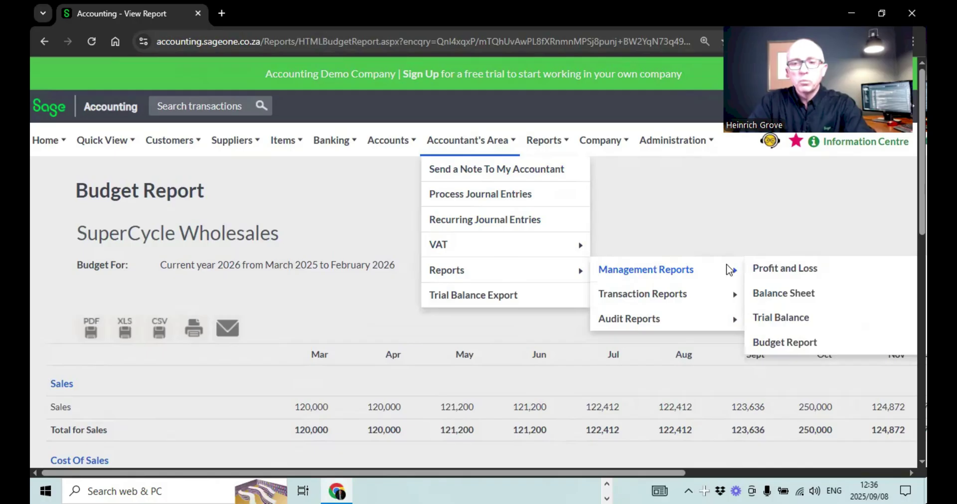
{"action": "left_click", "coordinate": [761, 269]}
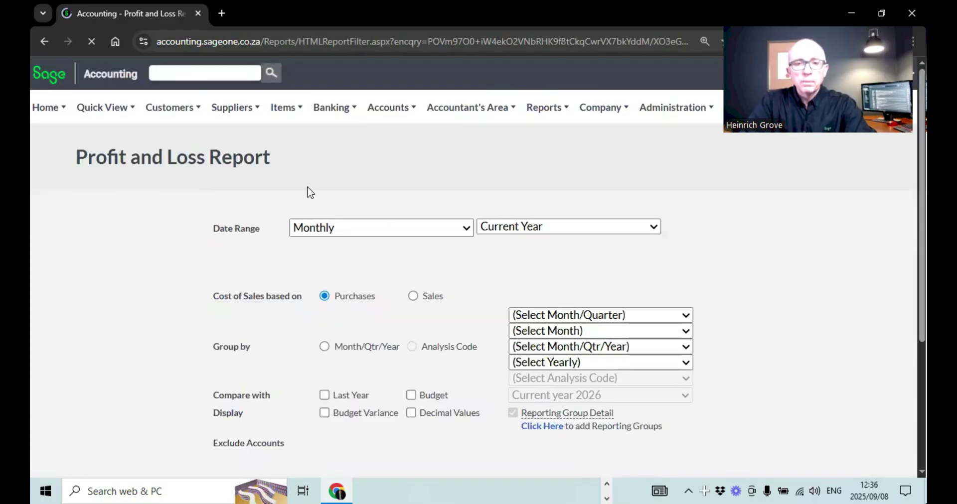
{"action": "scroll", "coordinate": [423, 220], "scroll_direction": "down", "scroll_amount": 2}
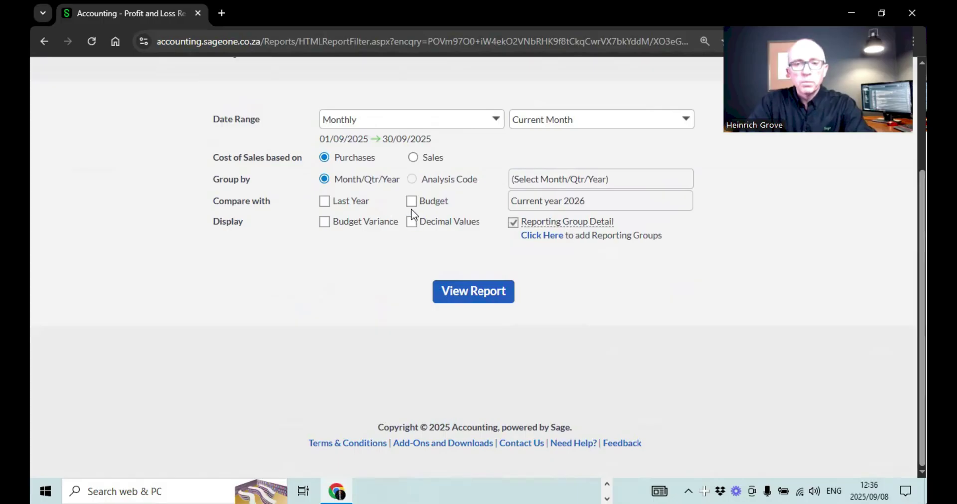
{"action": "left_click", "coordinate": [411, 202]}
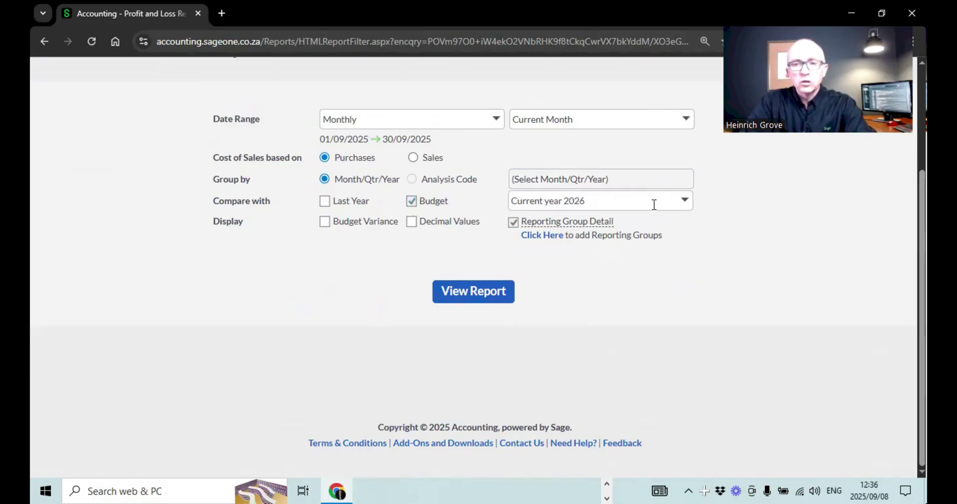
{"action": "left_click", "coordinate": [684, 204]}
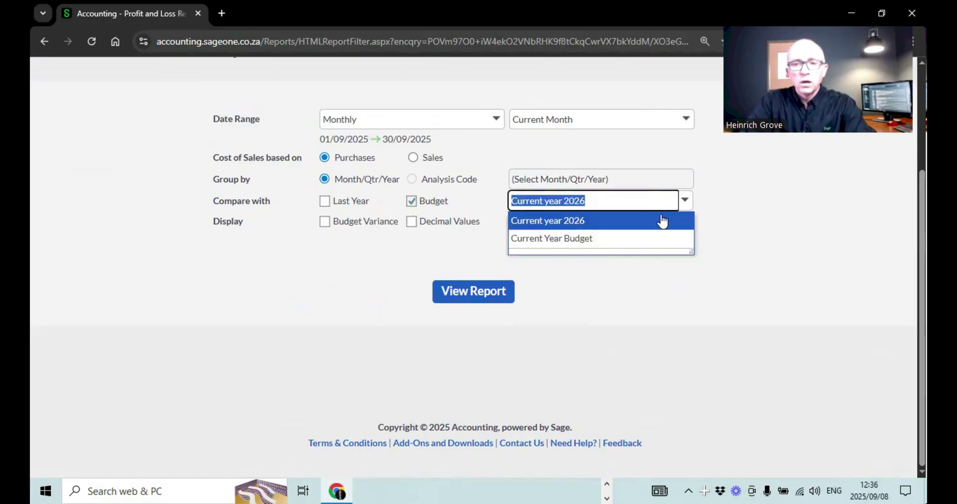
{"action": "left_click", "coordinate": [629, 221]}
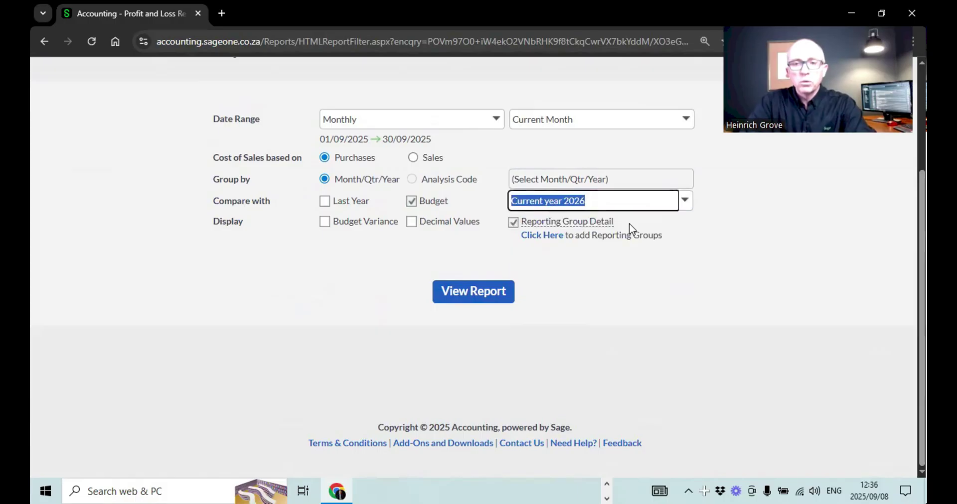
{"action": "left_click", "coordinate": [324, 223]}
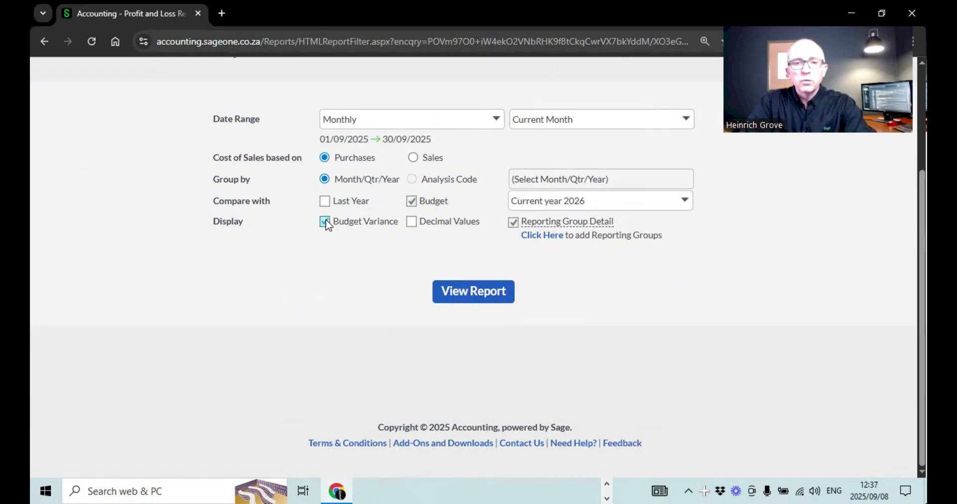
{"action": "left_click", "coordinate": [458, 291]}
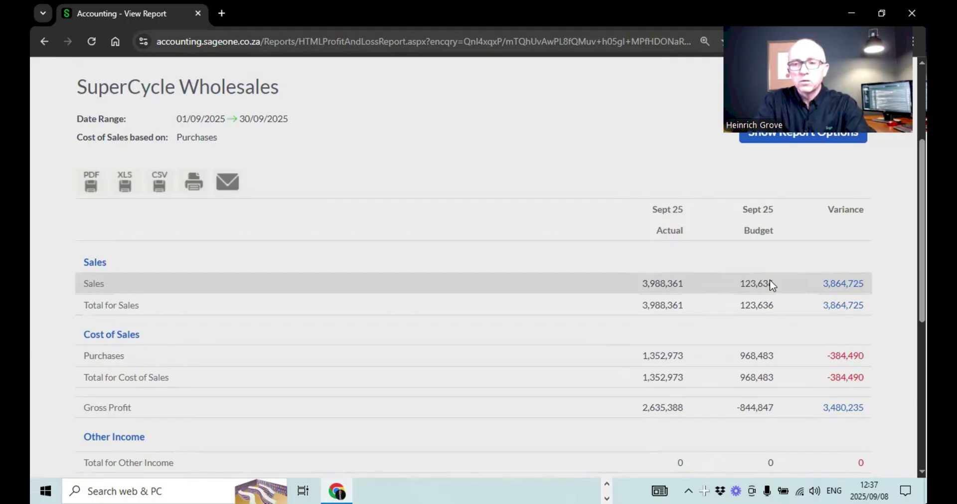
Scroll through the Sept 25 Actual, Budget and Variance figures down to Net Profit and back up
{"action": "scroll", "coordinate": [769, 280], "scroll_direction": "down", "scroll_amount": 1}
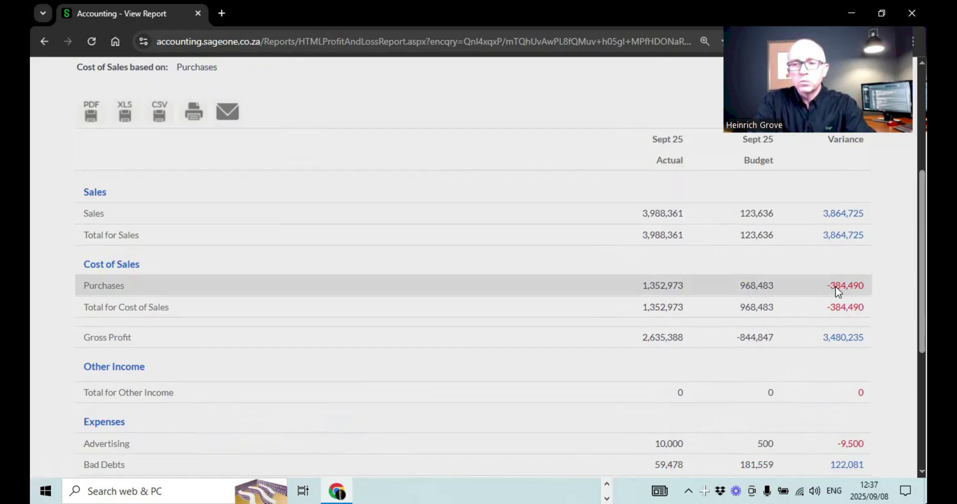
{"action": "scroll", "coordinate": [839, 292], "scroll_direction": "down", "scroll_amount": 2}
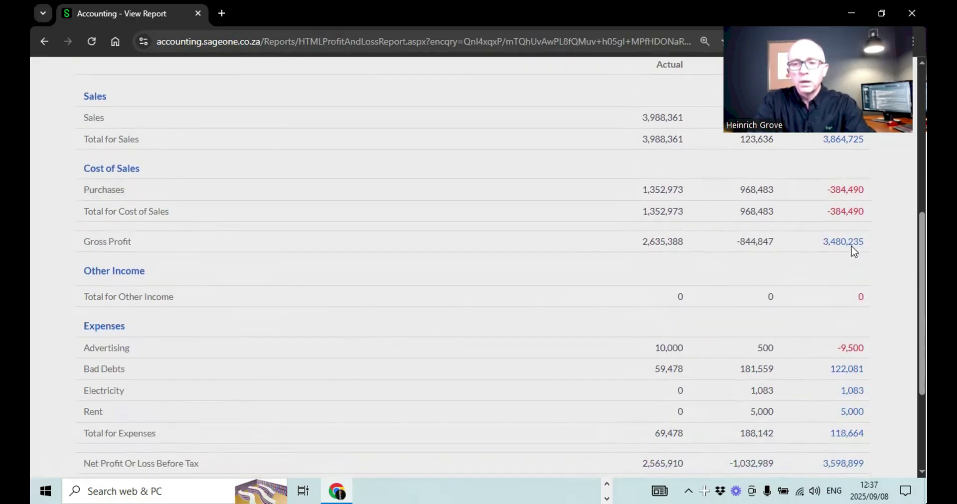
{"action": "scroll", "coordinate": [853, 252], "scroll_direction": "down", "scroll_amount": 3}
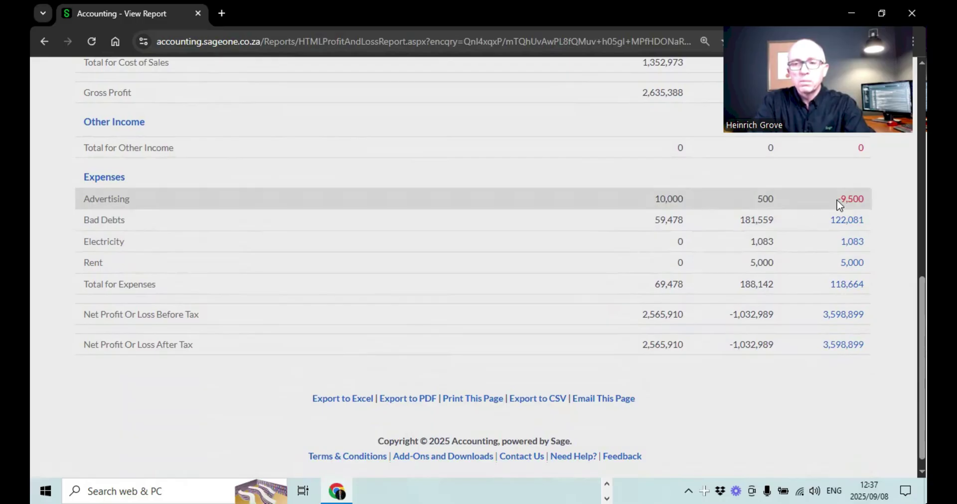
{"action": "scroll", "coordinate": [839, 204], "scroll_direction": "up", "scroll_amount": 8}
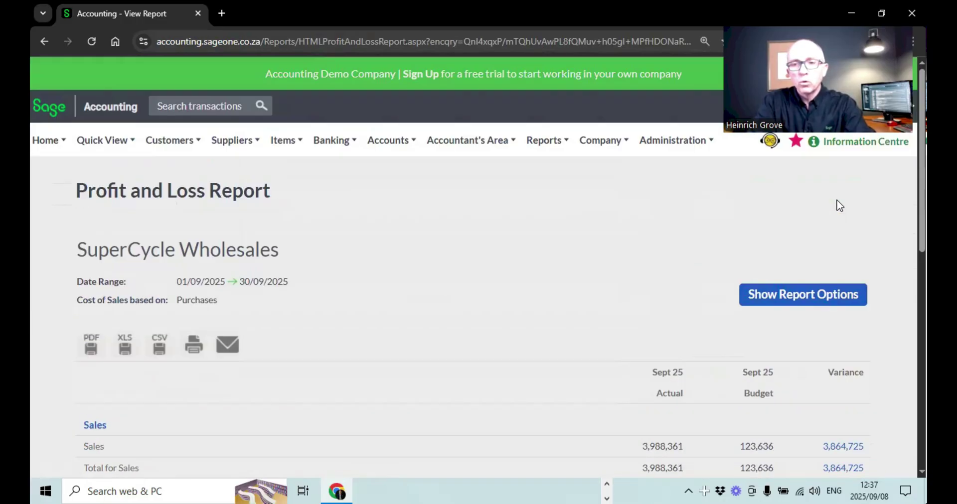
Set the Profit and Loss report's date range to Yearly (Current Year)
{"action": "left_click", "coordinate": [804, 302]}
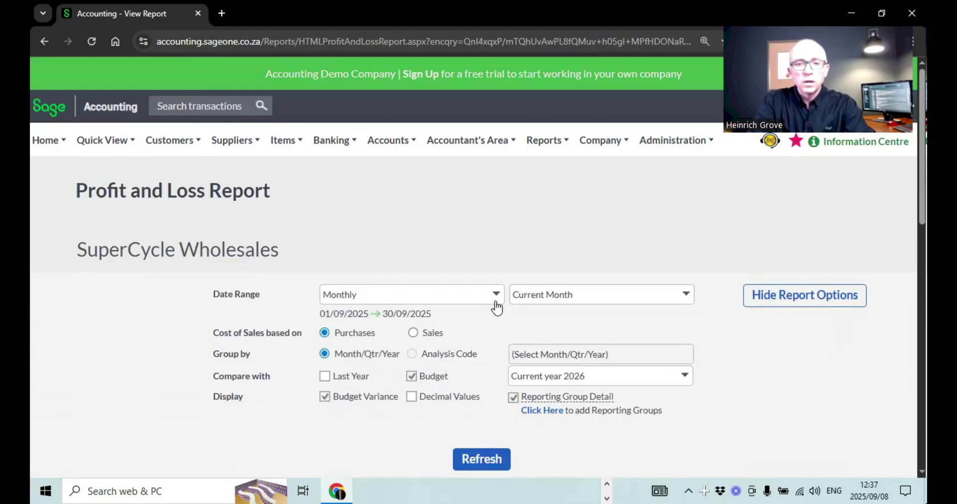
{"action": "left_click", "coordinate": [496, 299]}
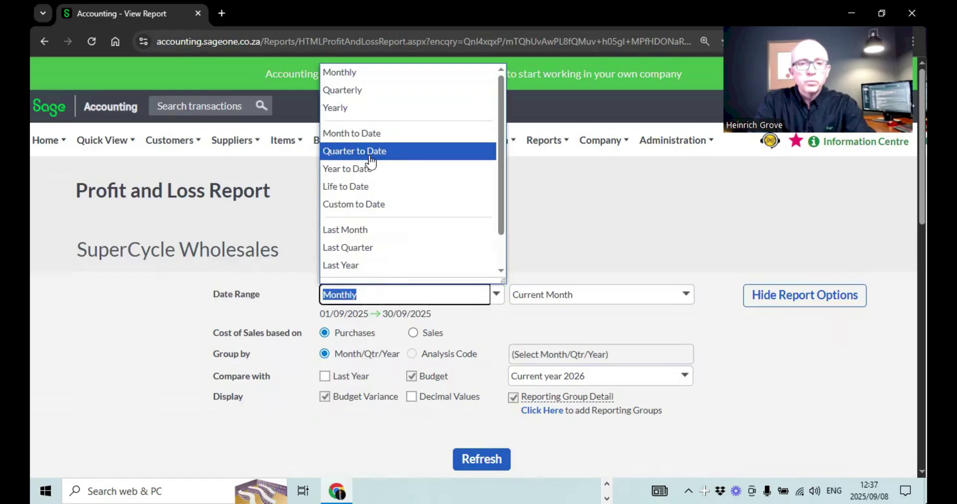
{"action": "left_click", "coordinate": [346, 114]}
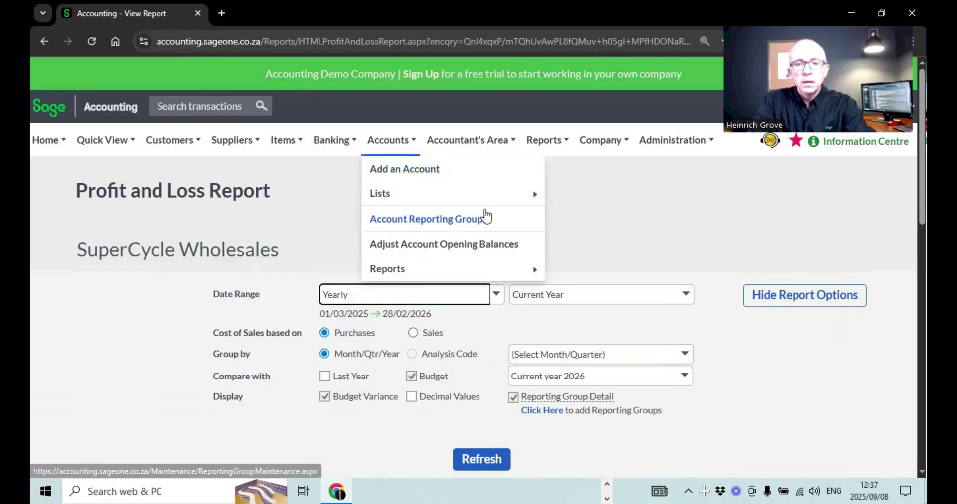
{"action": "left_click", "coordinate": [496, 297]}
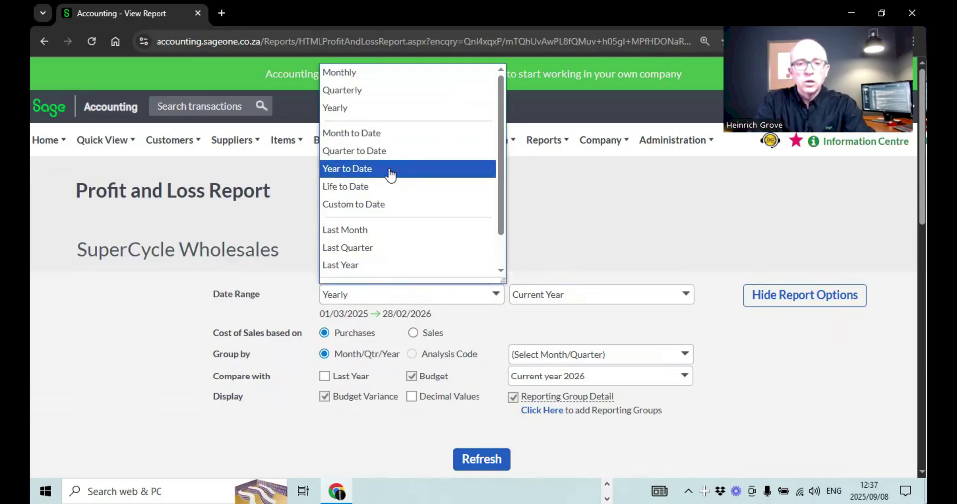
{"action": "left_click", "coordinate": [390, 169]}
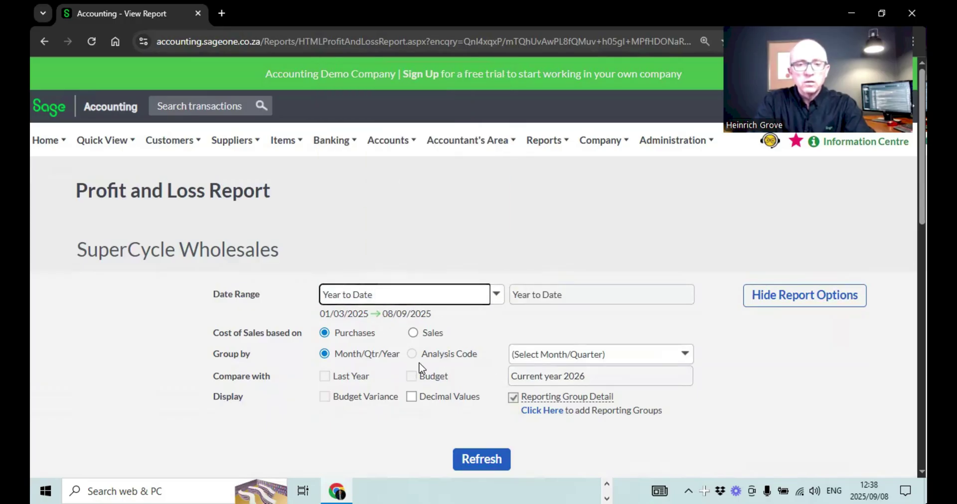
{"action": "left_click", "coordinate": [496, 295]}
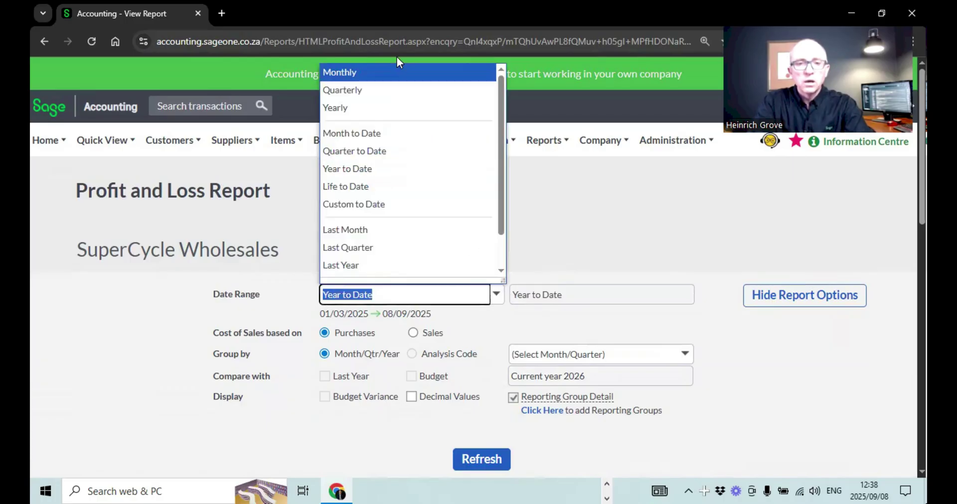
{"action": "left_click", "coordinate": [376, 108]}
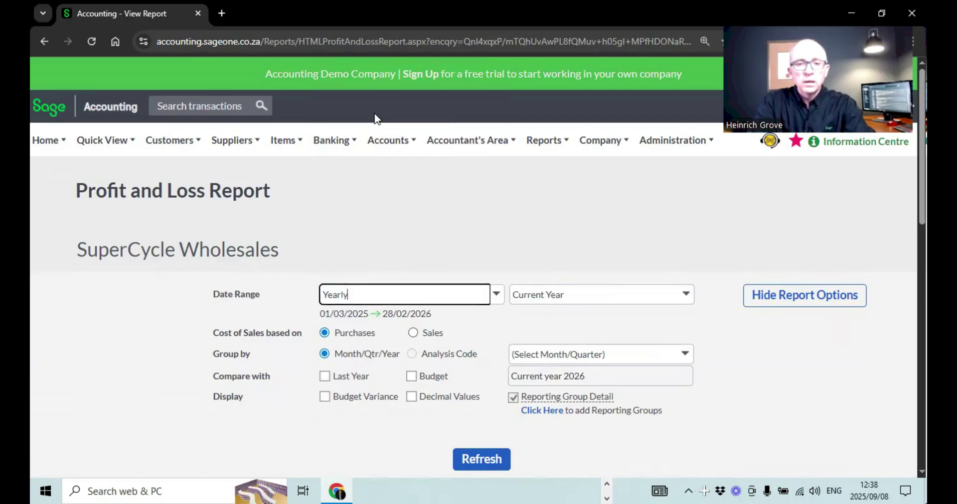
Re-tick Budget and Budget Variance and refresh the full-year report for 01/03/2025–28/02/2026
{"action": "left_click", "coordinate": [412, 377]}
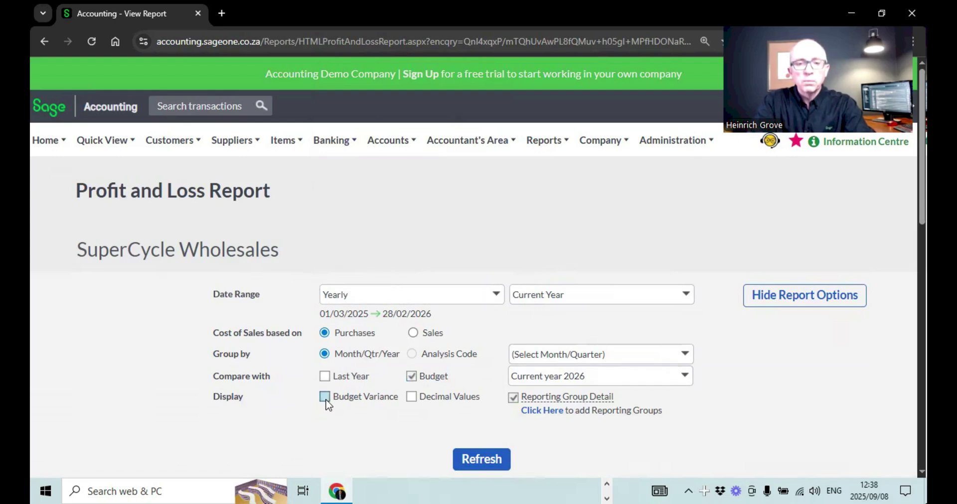
{"action": "left_click", "coordinate": [325, 399]}
{"action": "left_click", "coordinate": [466, 459]}
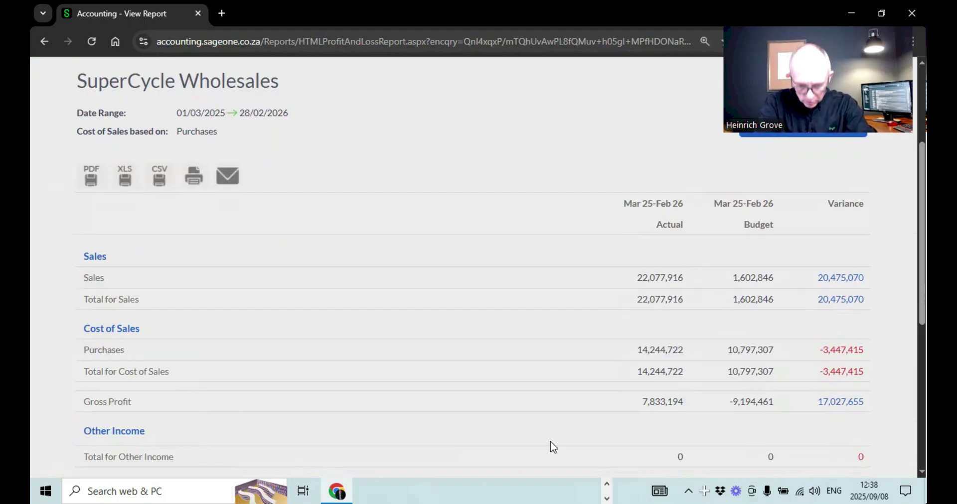
{"action": "scroll", "coordinate": [553, 446], "scroll_direction": "down", "scroll_amount": 2}
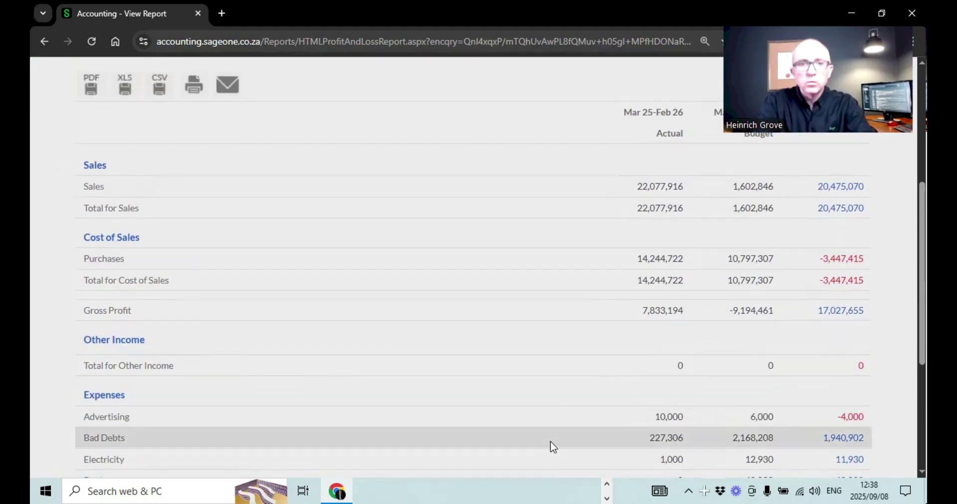
{"action": "scroll", "coordinate": [550, 442], "scroll_direction": "up", "scroll_amount": 6}
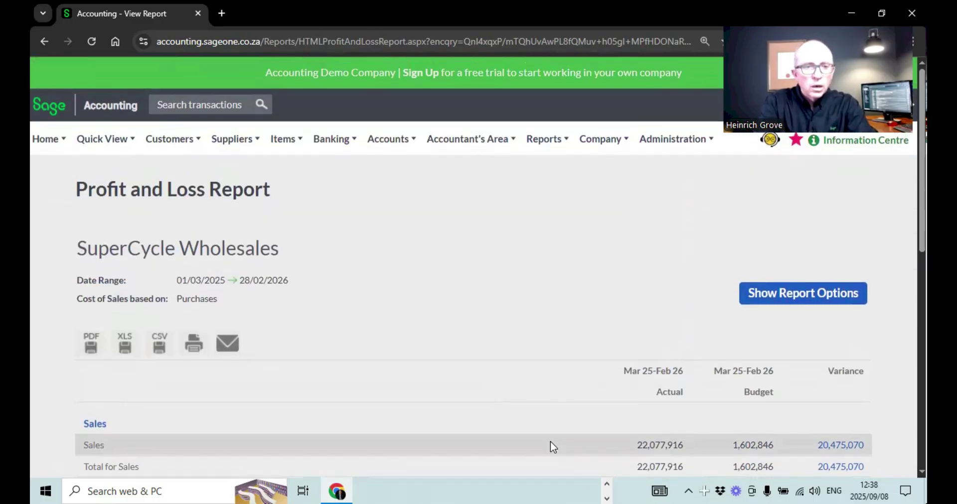
{"action": "scroll", "coordinate": [558, 438], "scroll_direction": "down", "scroll_amount": 1}
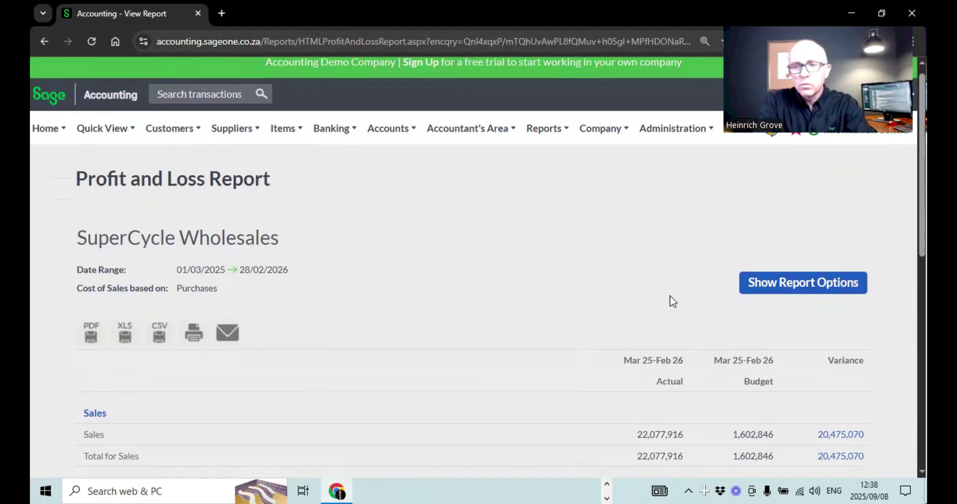
Set Group by Month/Quarter to Month and refresh the yearly Profit and Loss report
{"action": "left_click", "coordinate": [801, 287]}
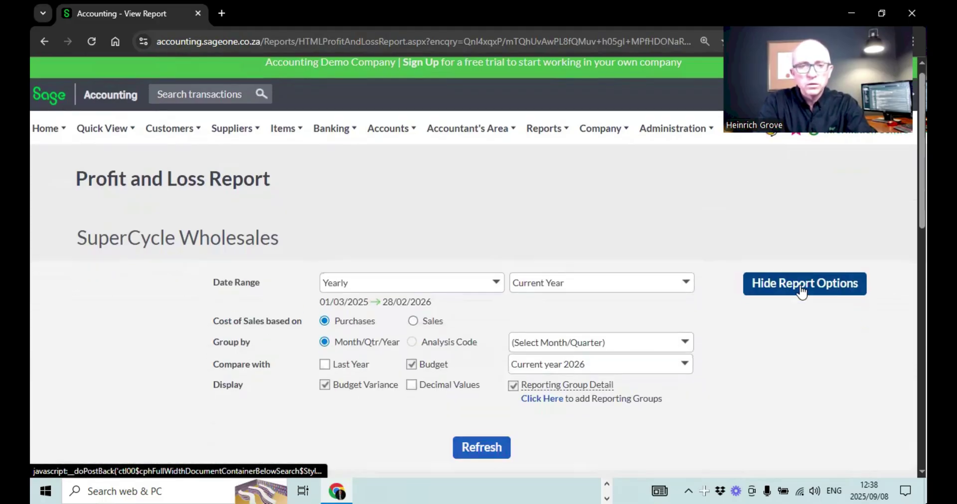
{"action": "left_click", "coordinate": [686, 347]}
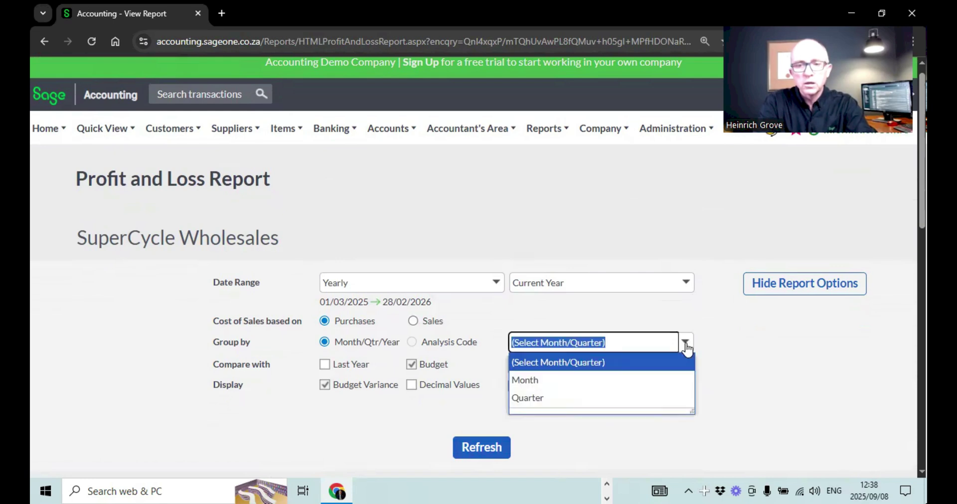
{"action": "left_click", "coordinate": [600, 378]}
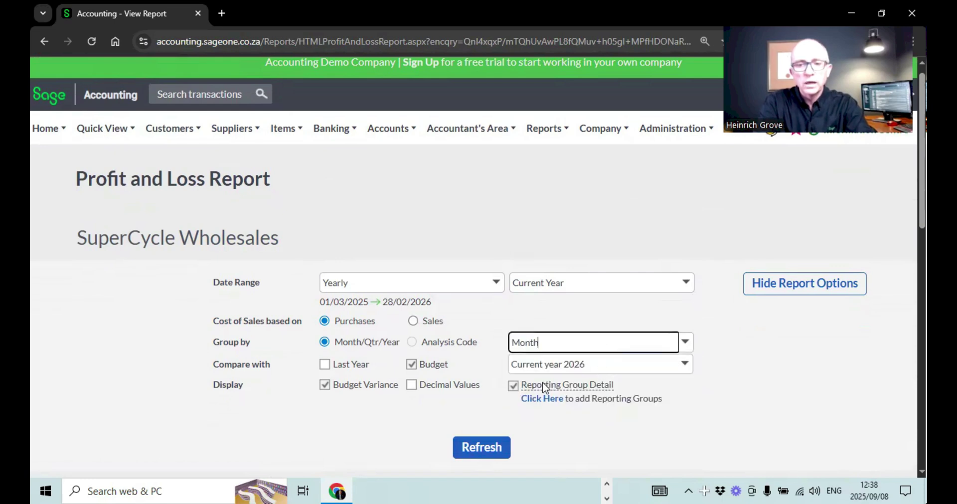
{"action": "left_click", "coordinate": [459, 450]}
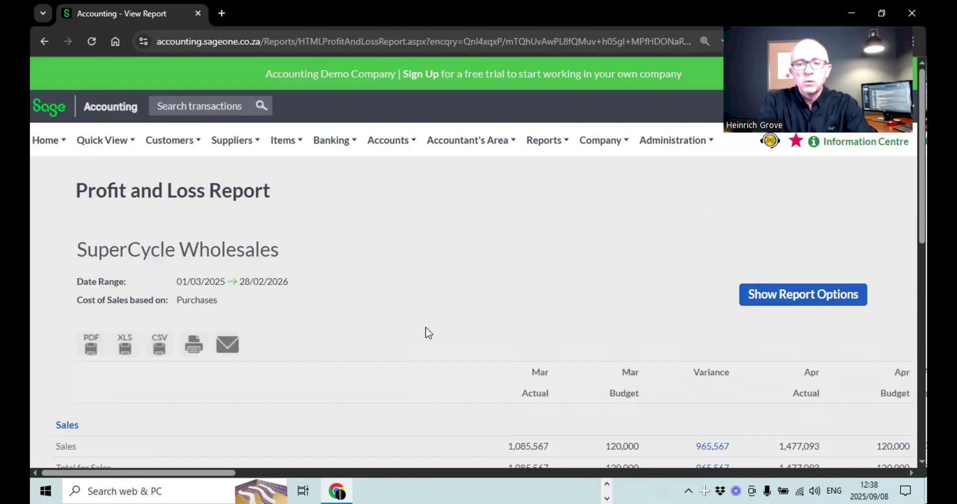
{"action": "scroll", "coordinate": [428, 332], "scroll_direction": "down", "scroll_amount": 3}
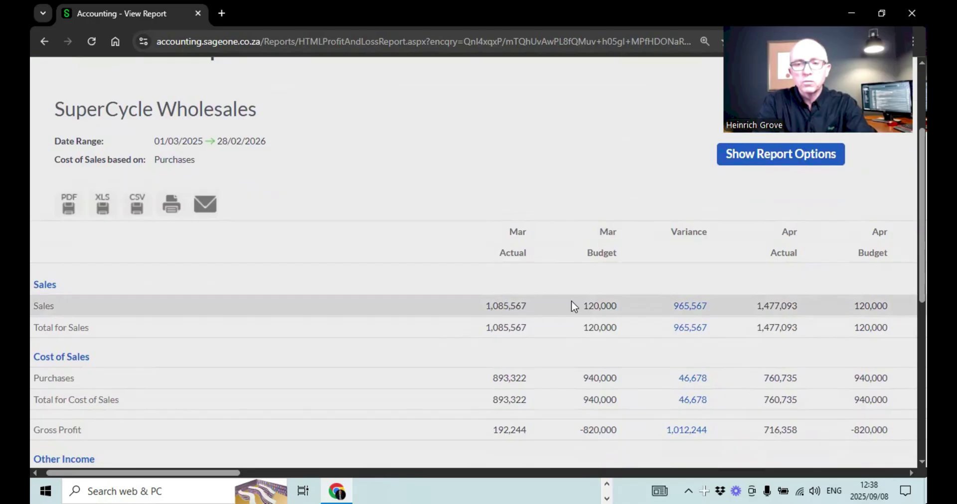
{"action": "scroll", "coordinate": [574, 305], "scroll_direction": "right", "scroll_amount": 4}
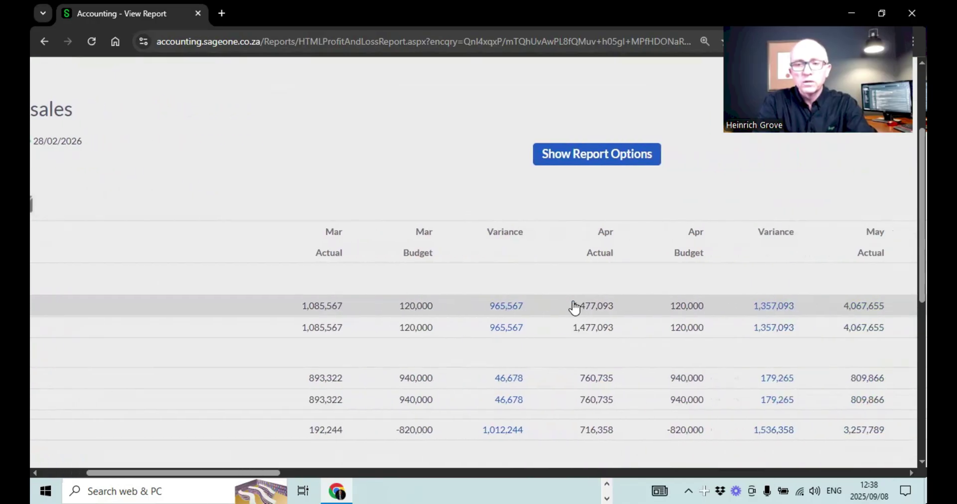
{"action": "scroll", "coordinate": [701, 314], "scroll_direction": "right", "scroll_amount": 8}
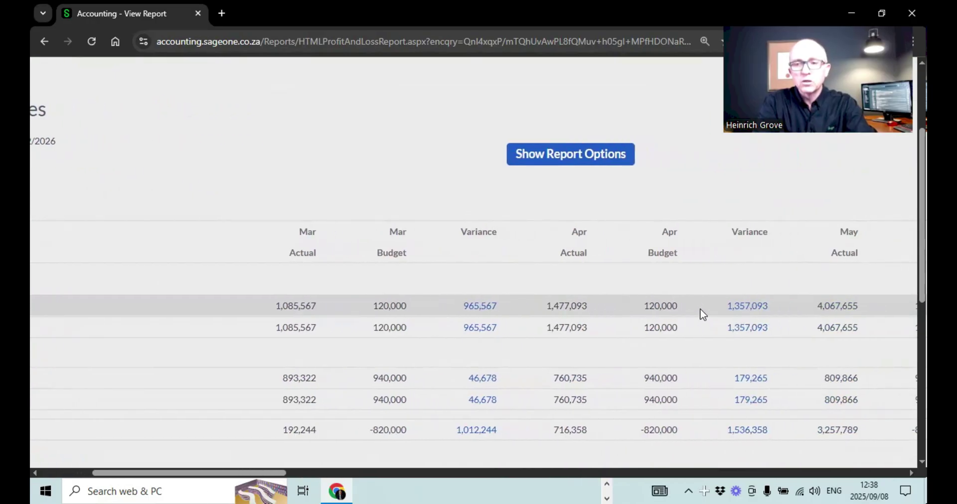
{"action": "scroll", "coordinate": [702, 316], "scroll_direction": "right", "scroll_amount": 10}
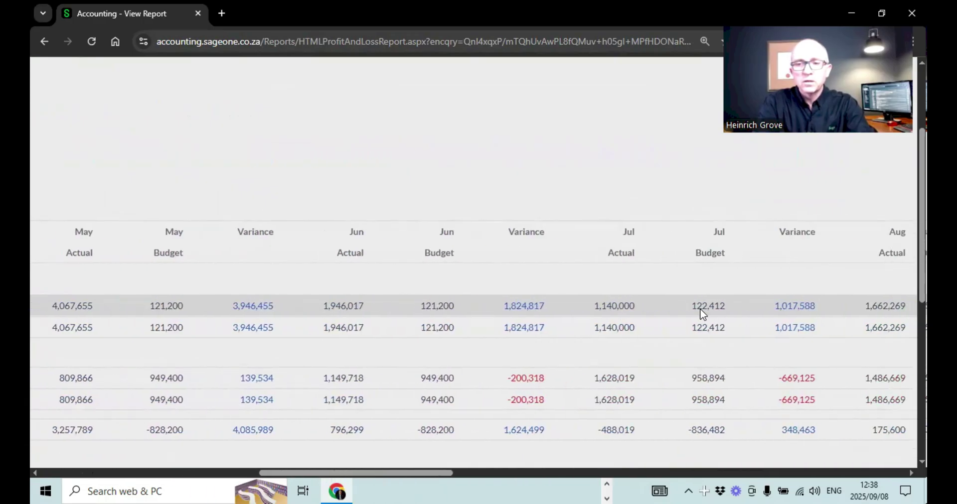
{"action": "scroll", "coordinate": [702, 315], "scroll_direction": "right", "scroll_amount": 10}
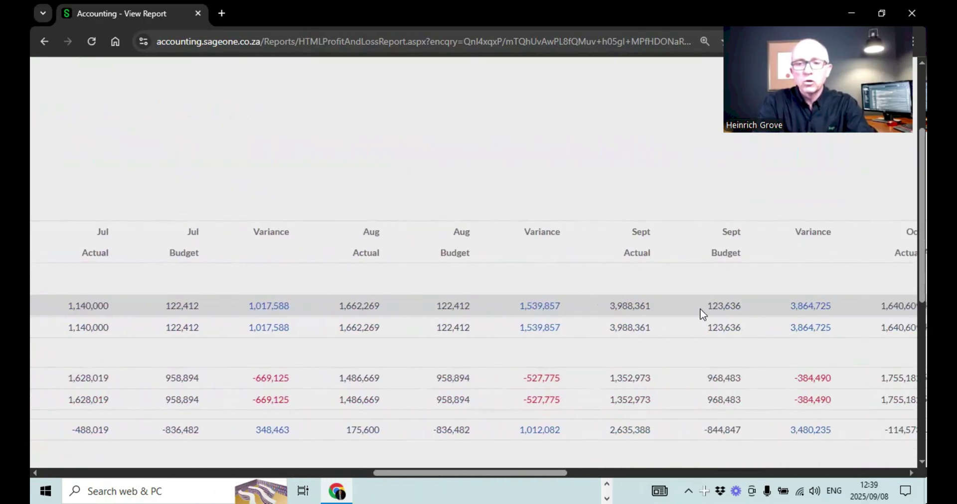
{"action": "scroll", "coordinate": [701, 315], "scroll_direction": "left", "scroll_amount": 20}
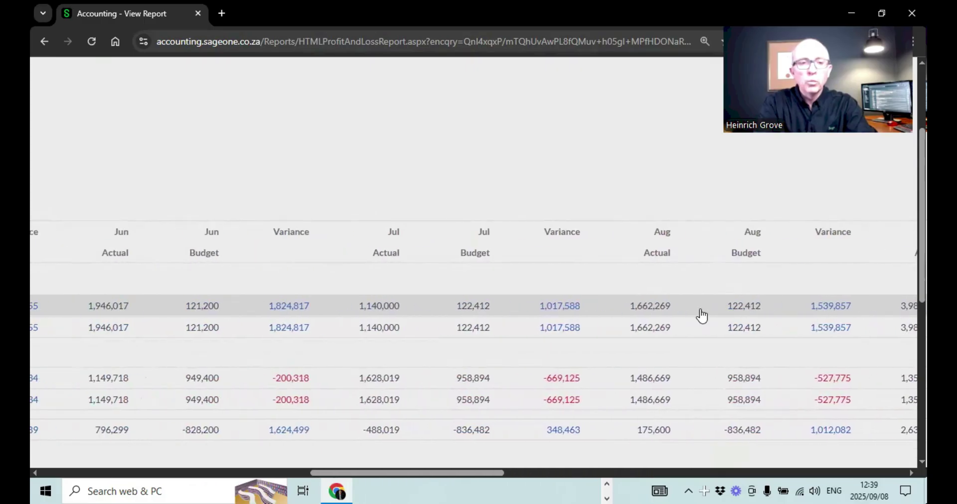
{"action": "scroll", "coordinate": [702, 315], "scroll_direction": "left", "scroll_amount": 4}
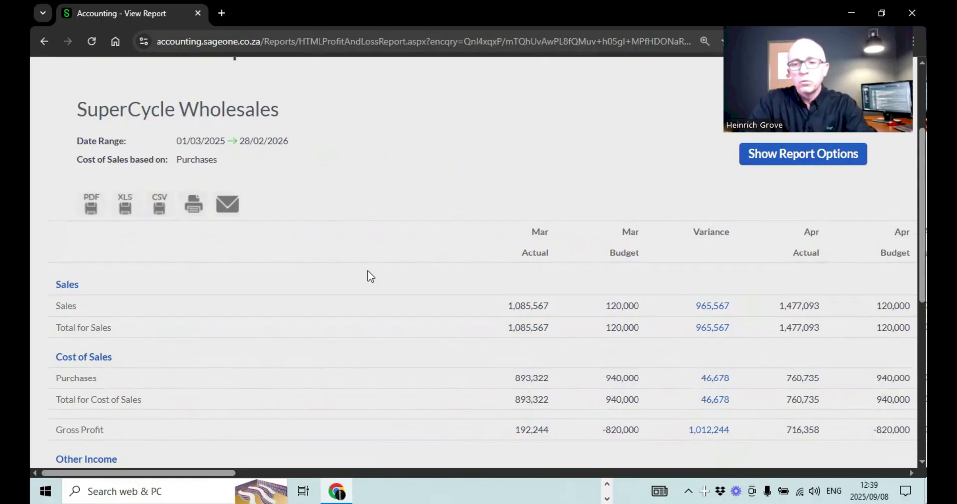
{"action": "scroll", "coordinate": [367, 274], "scroll_direction": "down", "scroll_amount": 5}
{"action": "scroll", "coordinate": [370, 276], "scroll_direction": "down", "scroll_amount": 3}
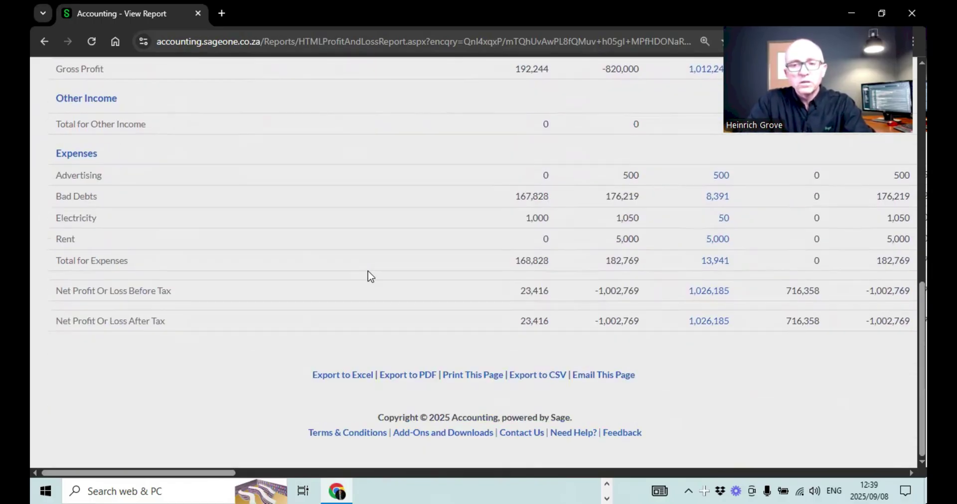
{"action": "scroll", "coordinate": [370, 276], "scroll_direction": "up", "scroll_amount": 4}
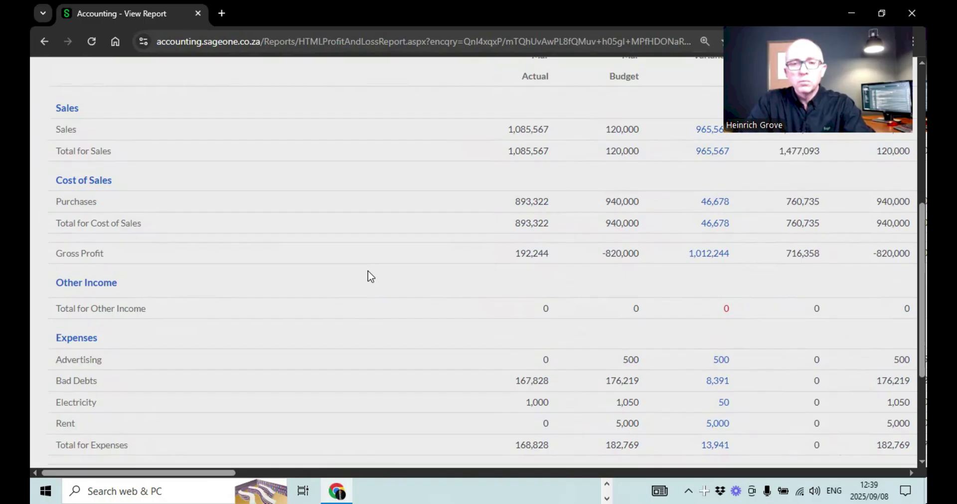
{"action": "scroll", "coordinate": [370, 277], "scroll_direction": "up", "scroll_amount": 5}
From Company > Budgets > List of Budgets, edit the Current year 2026 budget
{"action": "left_click", "coordinate": [588, 145]}
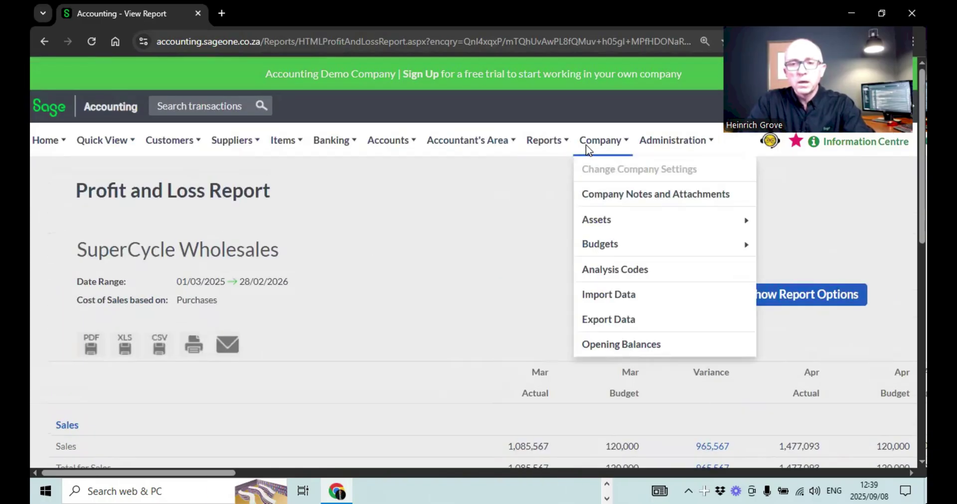
{"action": "mouse_move", "coordinate": [645, 245]}
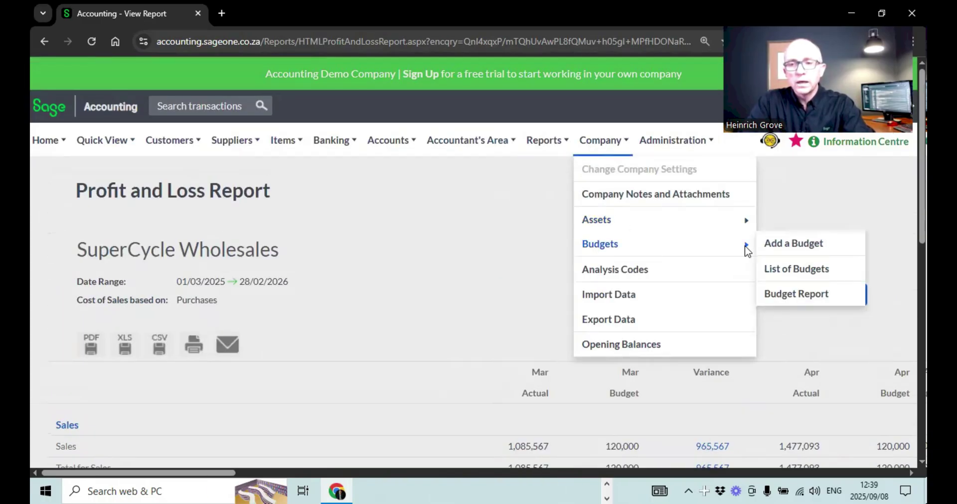
{"action": "left_click", "coordinate": [801, 271]}
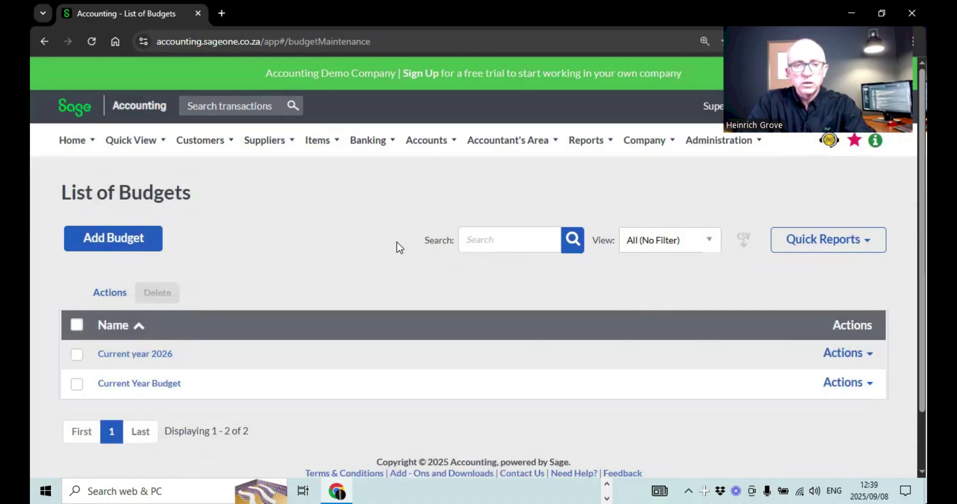
{"action": "left_click", "coordinate": [866, 355]}
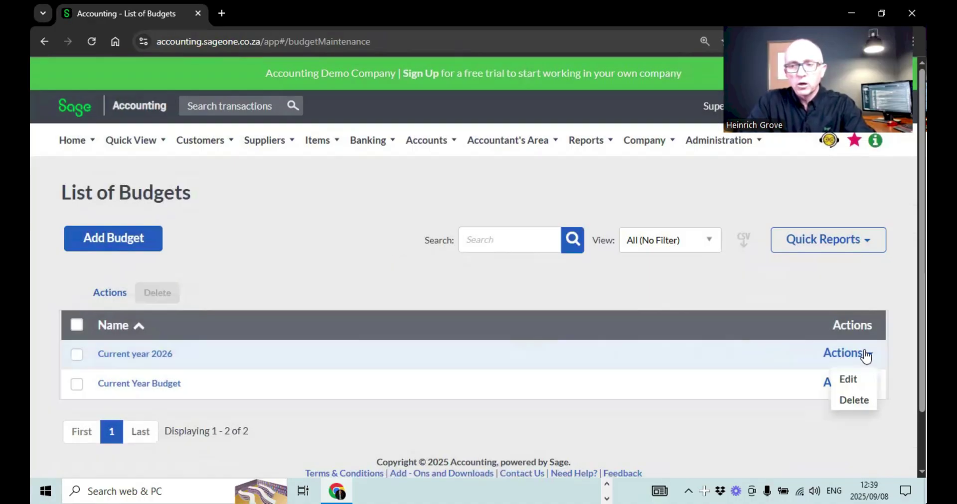
{"action": "left_click", "coordinate": [849, 380]}
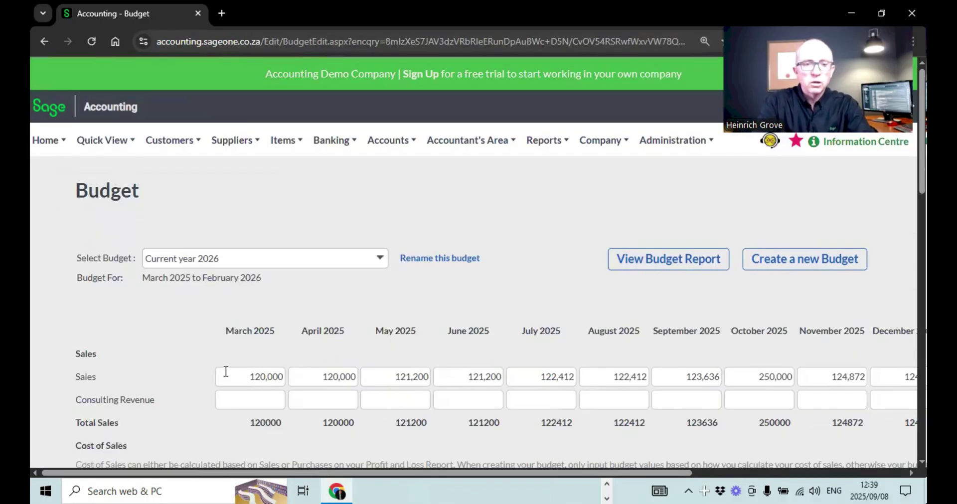
Change the March 2025 Sales budget amount to 1,200,000
{"action": "left_click", "coordinate": [238, 380]}
{"action": "scroll", "coordinate": [238, 381], "scroll_direction": "down", "scroll_amount": 5}
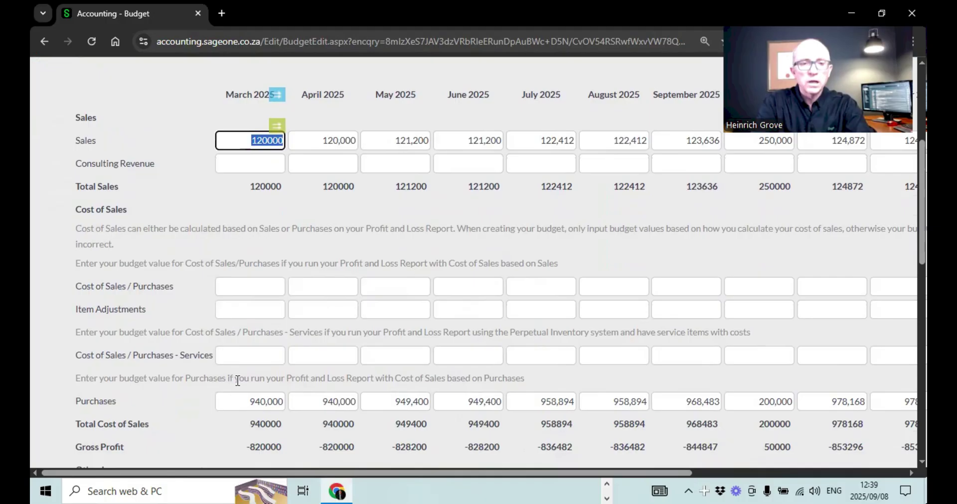
{"action": "scroll", "coordinate": [238, 380], "scroll_direction": "up", "scroll_amount": 2}
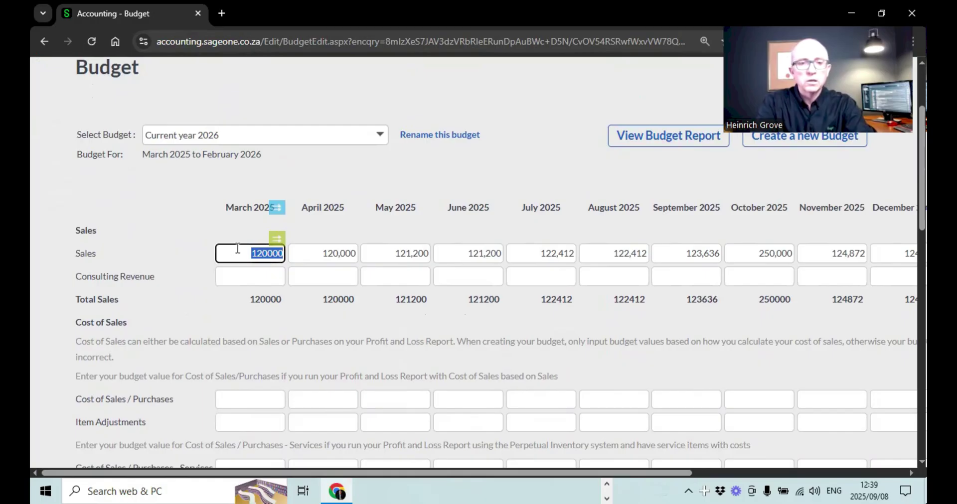
{"action": "type", "text": "1200"}
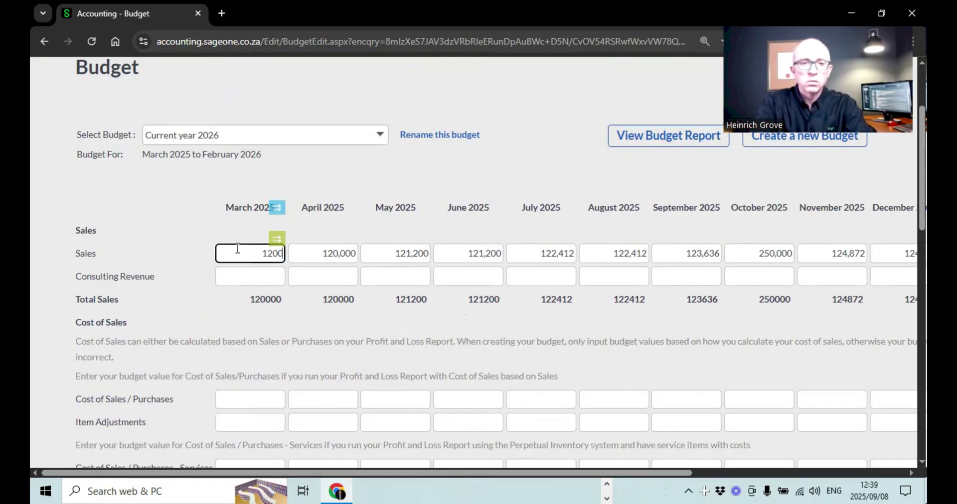
{"action": "type", "text": "000"}
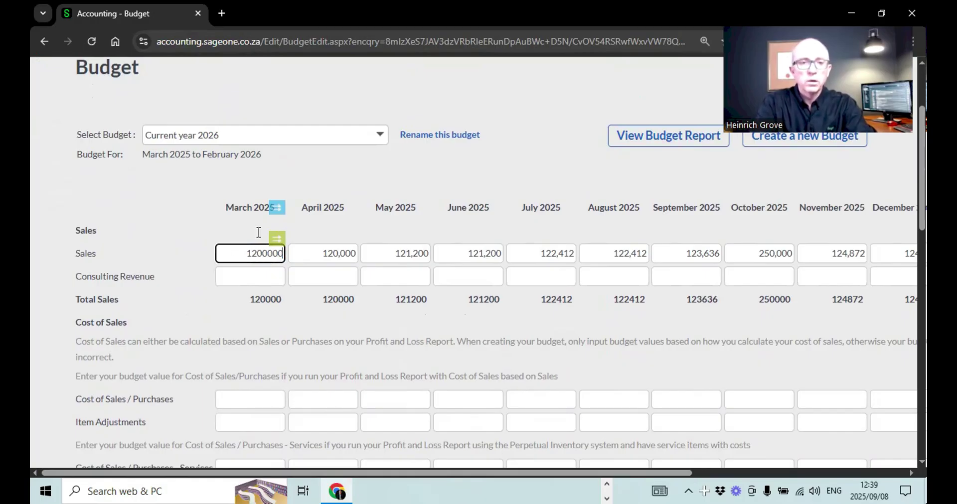
Copy budget values forward to later months, increasing by 1% every 2 months
{"action": "left_click", "coordinate": [276, 208]}
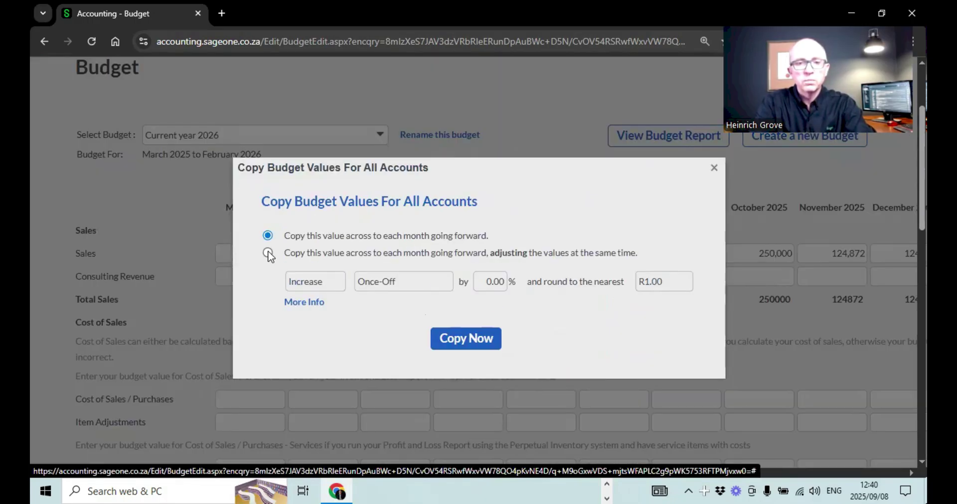
{"action": "left_click", "coordinate": [268, 254]}
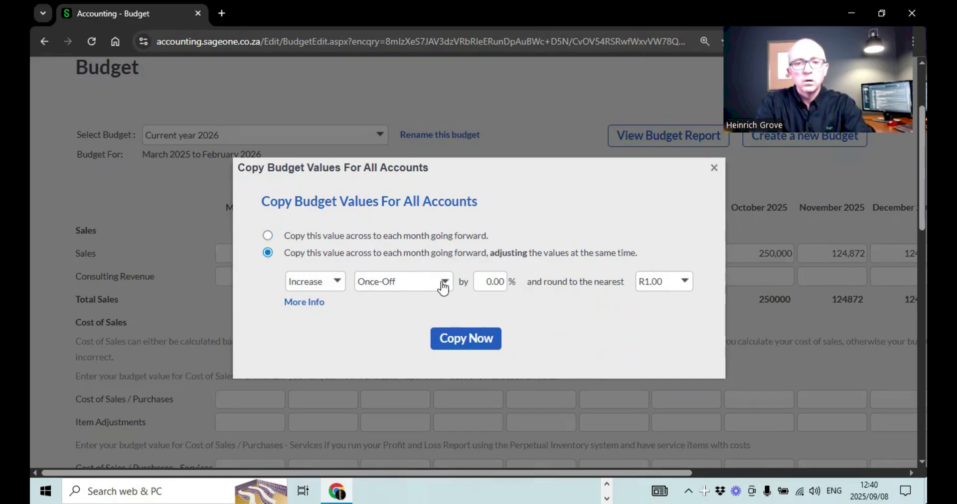
{"action": "left_click", "coordinate": [439, 282]}
{"action": "left_click", "coordinate": [405, 229]}
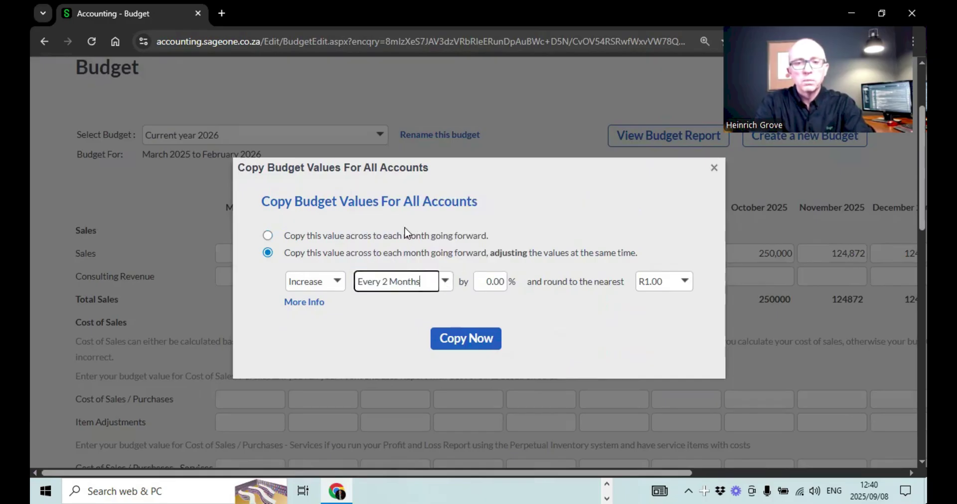
{"action": "left_click", "coordinate": [484, 284]}
{"action": "type", "text": "1"}
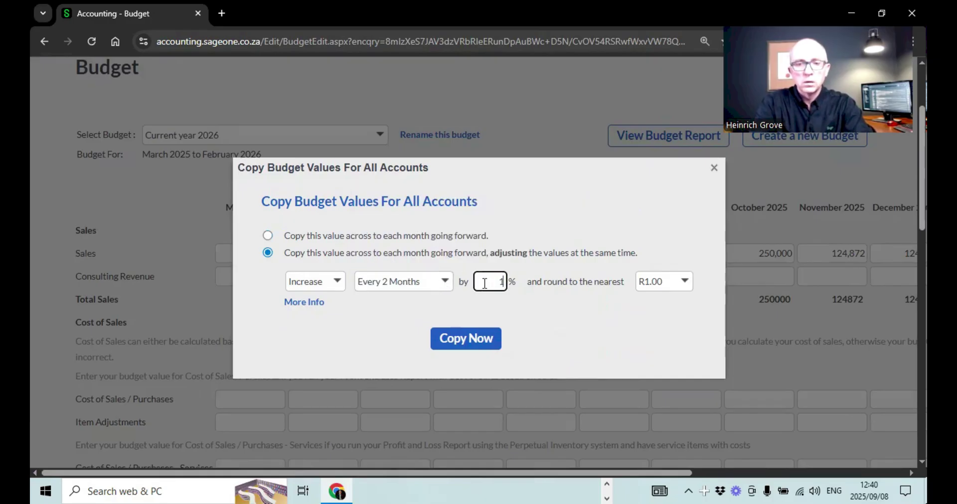
{"action": "left_click", "coordinate": [460, 341]}
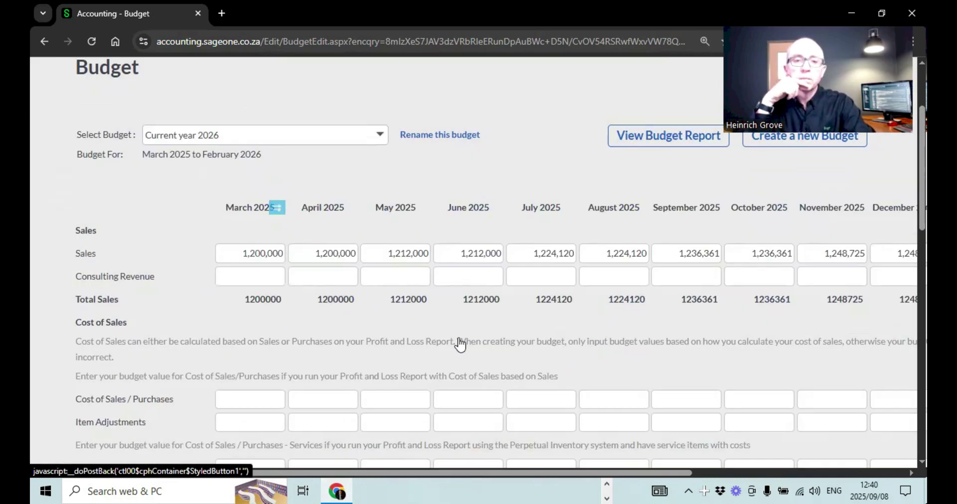
Save the revised Current year 2026 budget and confirm the saved message
{"action": "scroll", "coordinate": [459, 343], "scroll_direction": "down", "scroll_amount": 10}
{"action": "scroll", "coordinate": [460, 339], "scroll_direction": "down", "scroll_amount": 4}
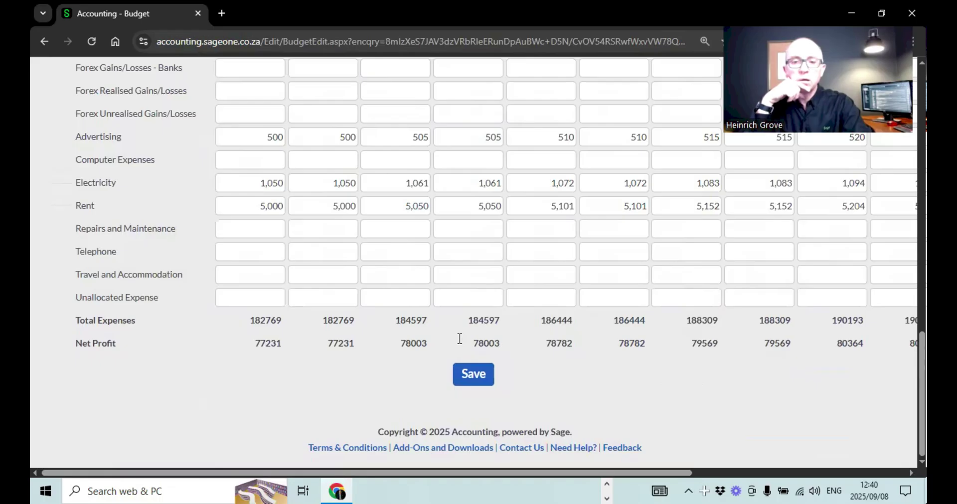
{"action": "left_click", "coordinate": [475, 375]}
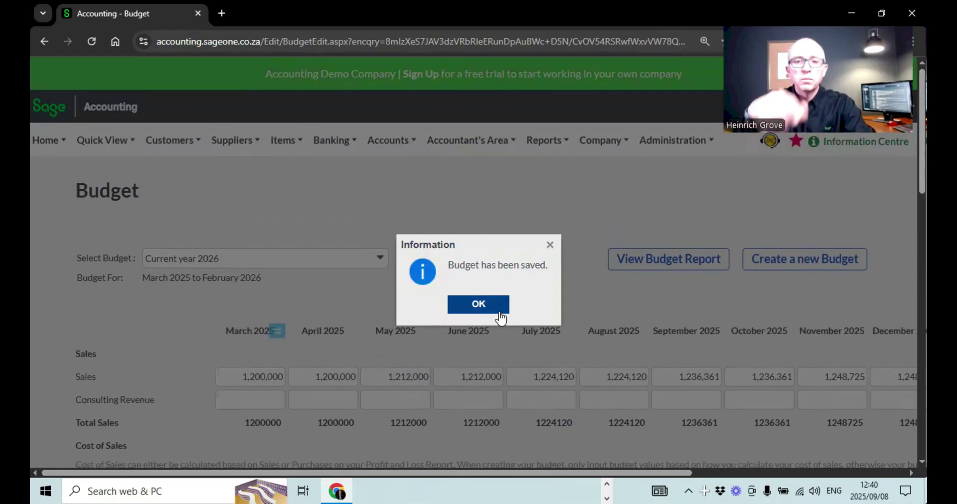
{"action": "left_click", "coordinate": [484, 313]}
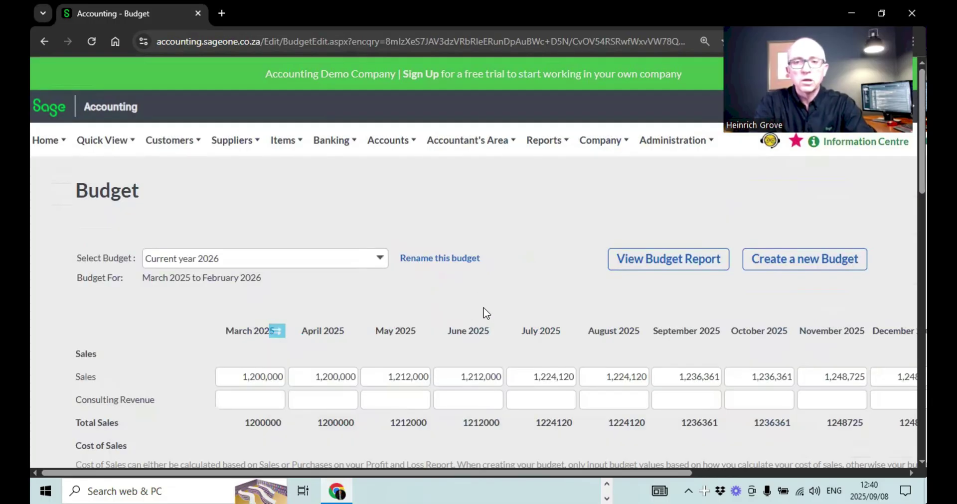
Run the 01/09/2025–30/09/2025 Profit and Loss report against the Current year 2026 budget with variance
{"action": "mouse_move", "coordinate": [468, 142]}
{"action": "mouse_move", "coordinate": [498, 270]}
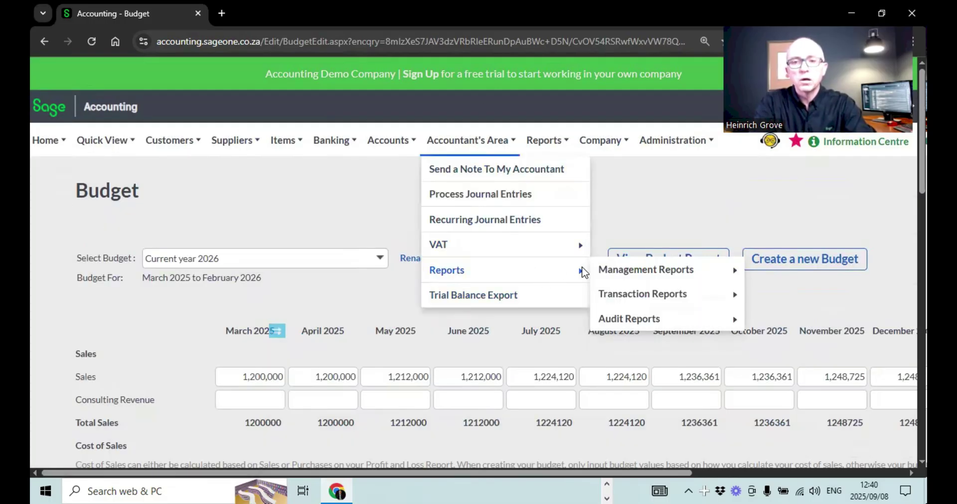
{"action": "mouse_move", "coordinate": [696, 267]}
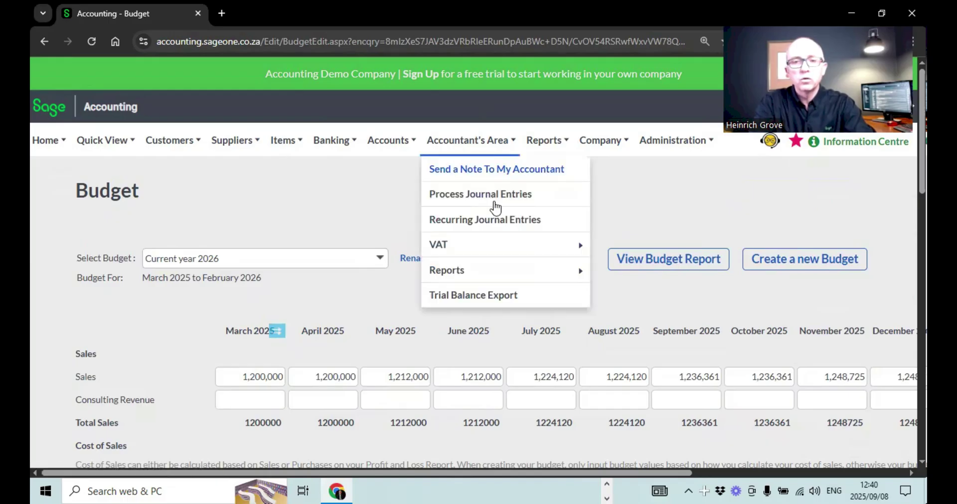
{"action": "mouse_move", "coordinate": [546, 274]}
{"action": "mouse_move", "coordinate": [610, 276]}
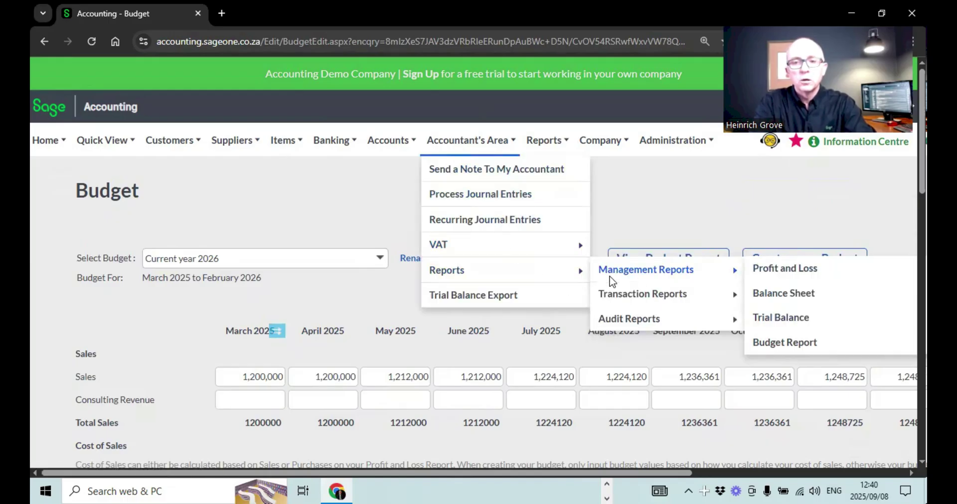
{"action": "left_click", "coordinate": [779, 272]}
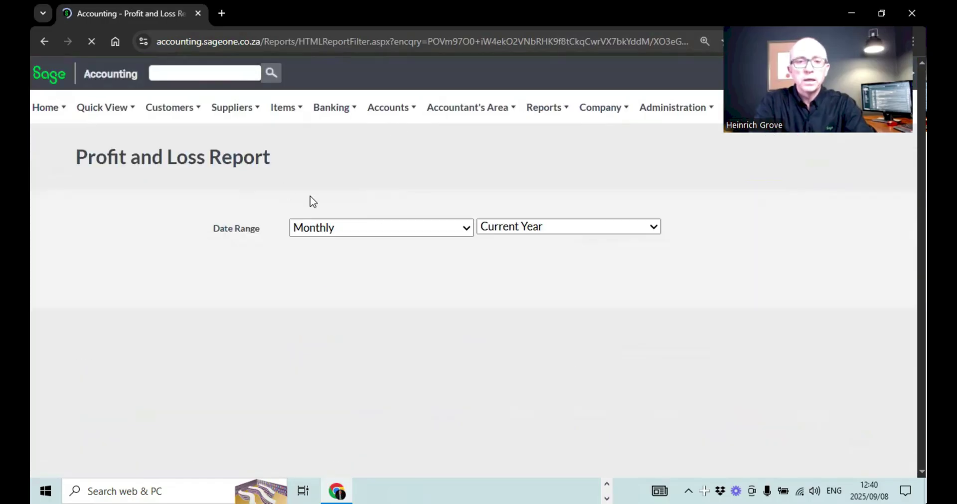
{"action": "scroll", "coordinate": [508, 242], "scroll_direction": "down", "scroll_amount": 2}
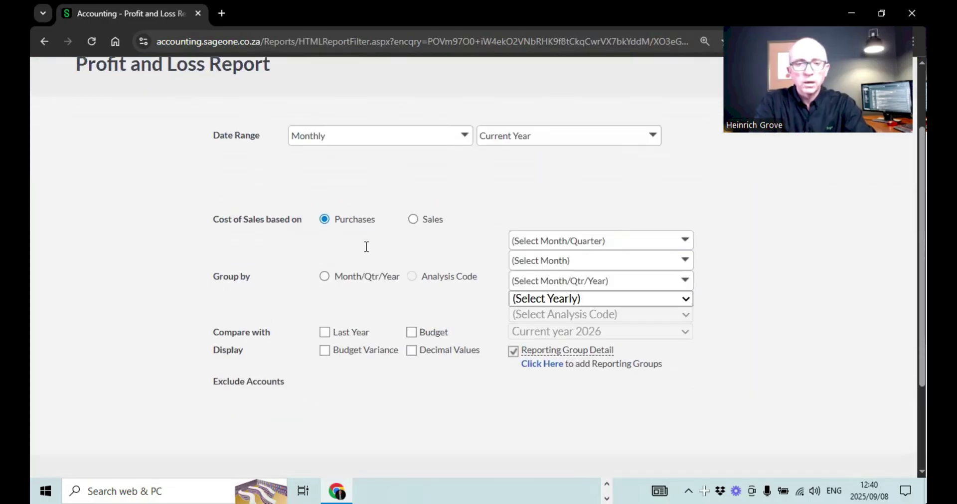
{"action": "left_click", "coordinate": [412, 218]}
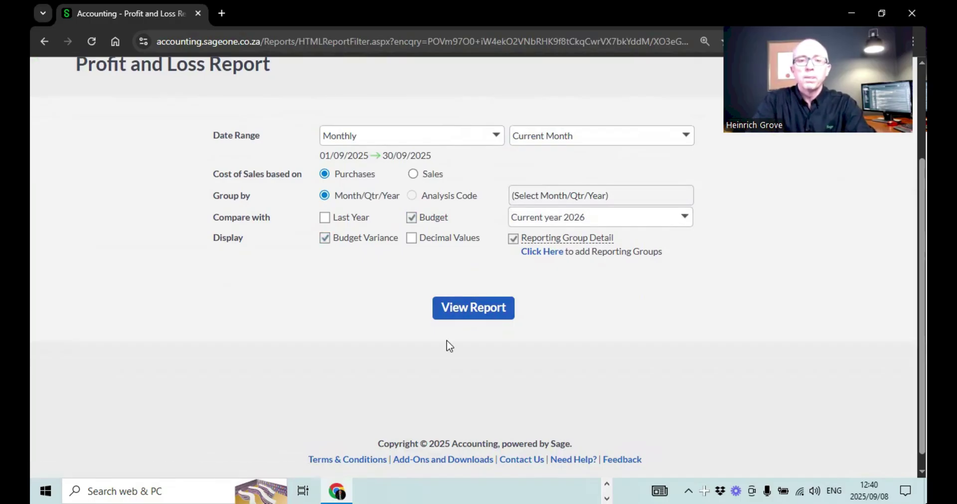
{"action": "left_click", "coordinate": [468, 317]}
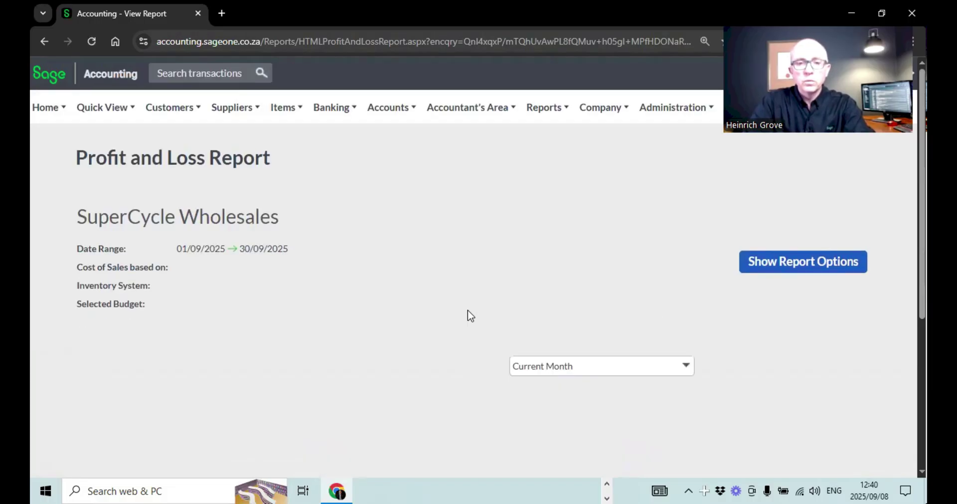
{"action": "scroll", "coordinate": [467, 310], "scroll_direction": "down", "scroll_amount": 3}
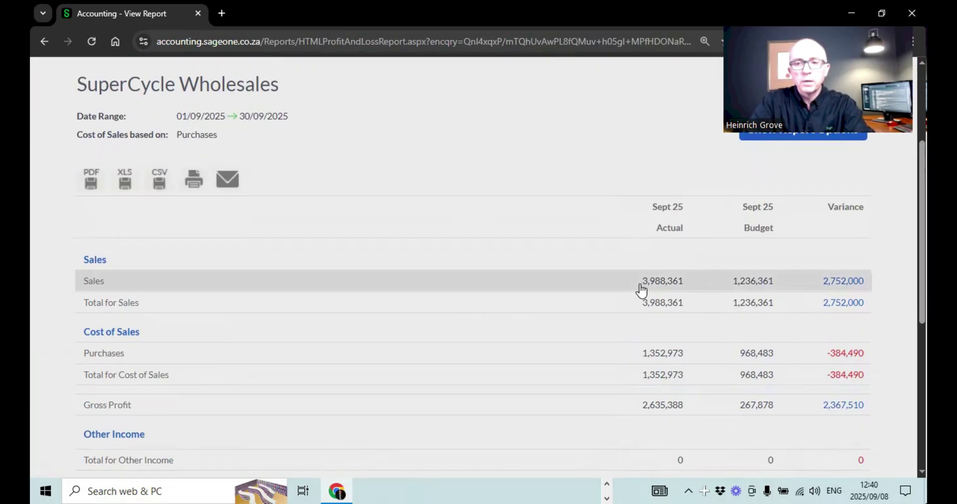